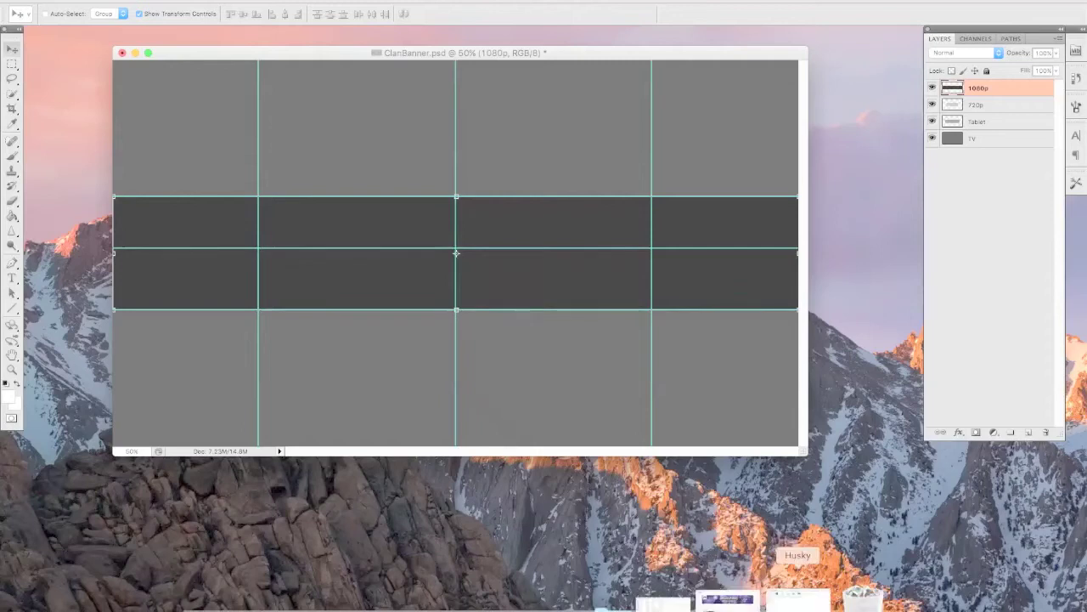
Click off Photoshop so the empty ClanBanner template window loses focus.
click(811, 606)
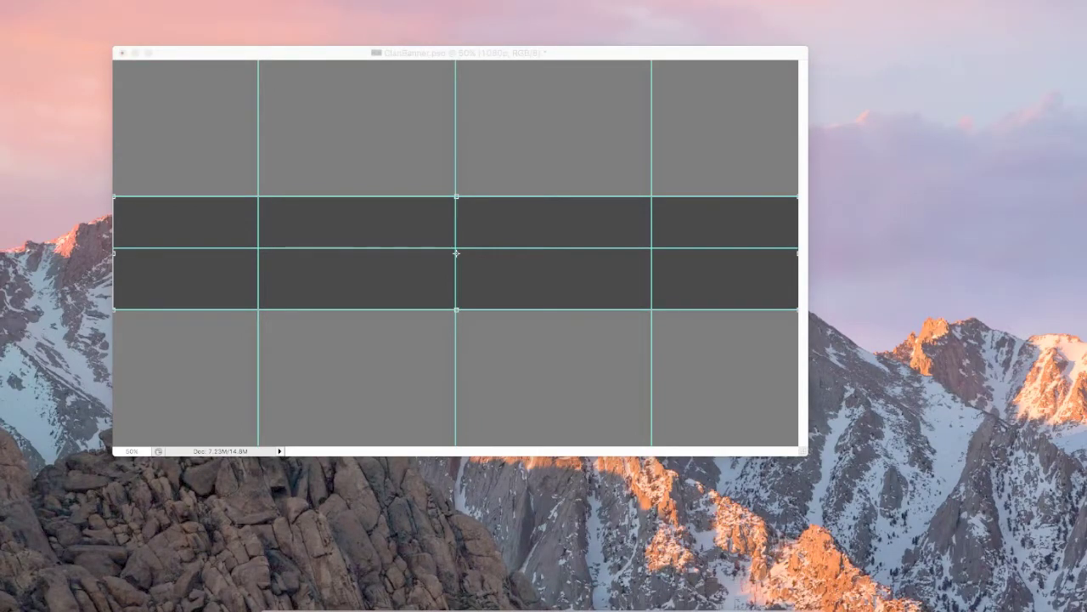
Close the Trash window and drag the space-315uqszsz7m7gdnnomeps0 image from the Husky folder onto ClanBanner.
click(775, 590)
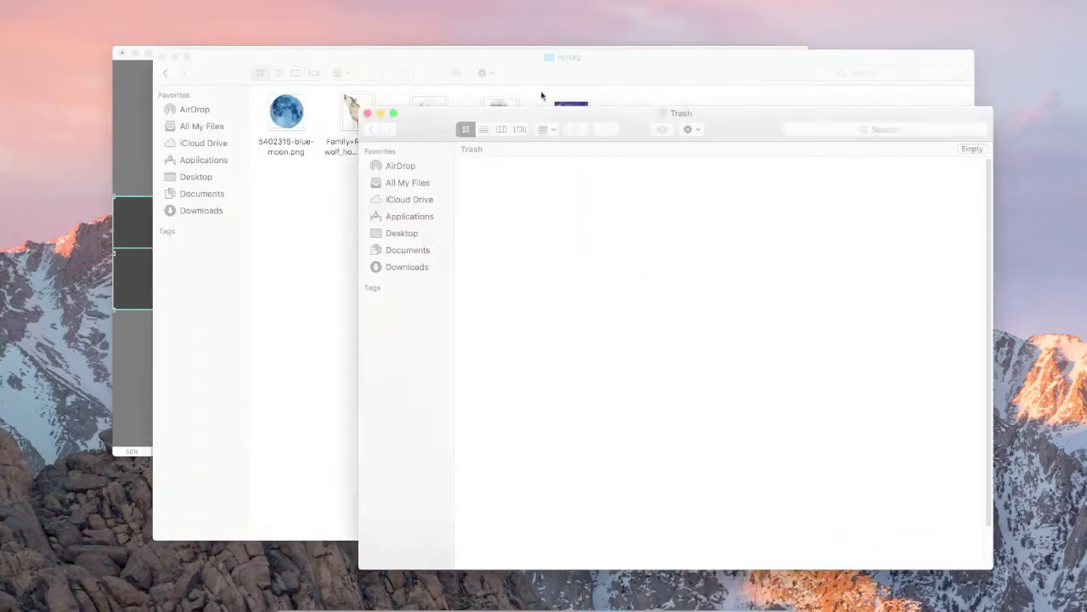
click(978, 204)
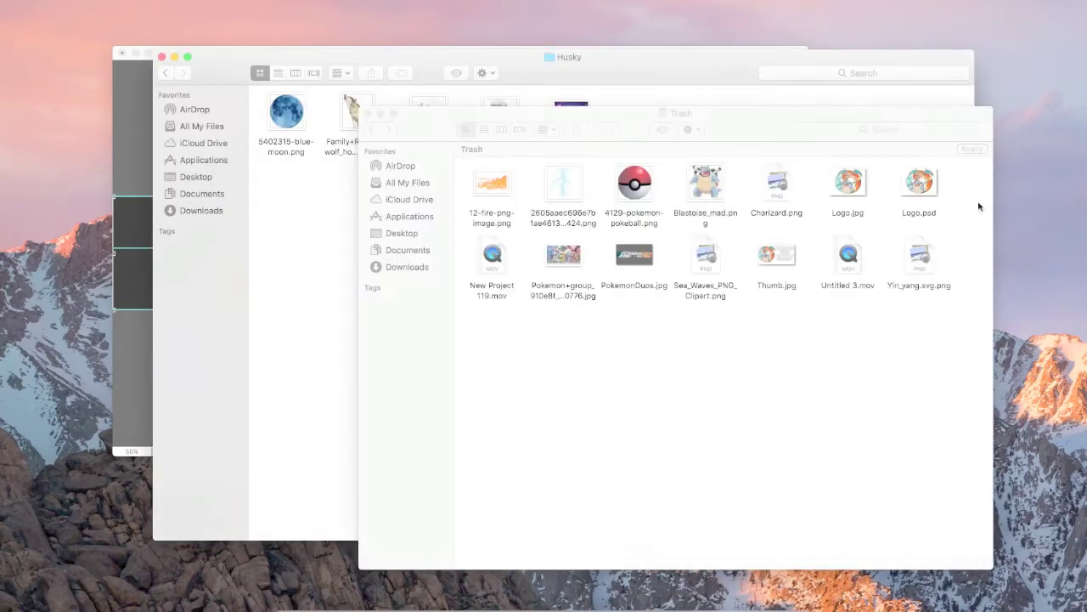
click(367, 114)
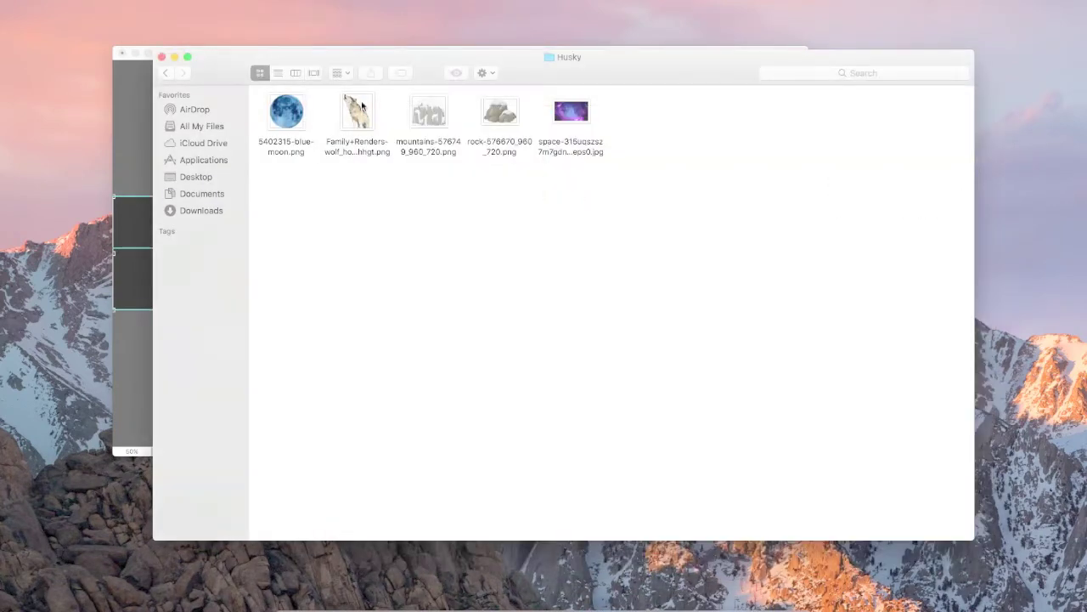
drag(444, 63, 523, 113)
drag(629, 161, 212, 233)
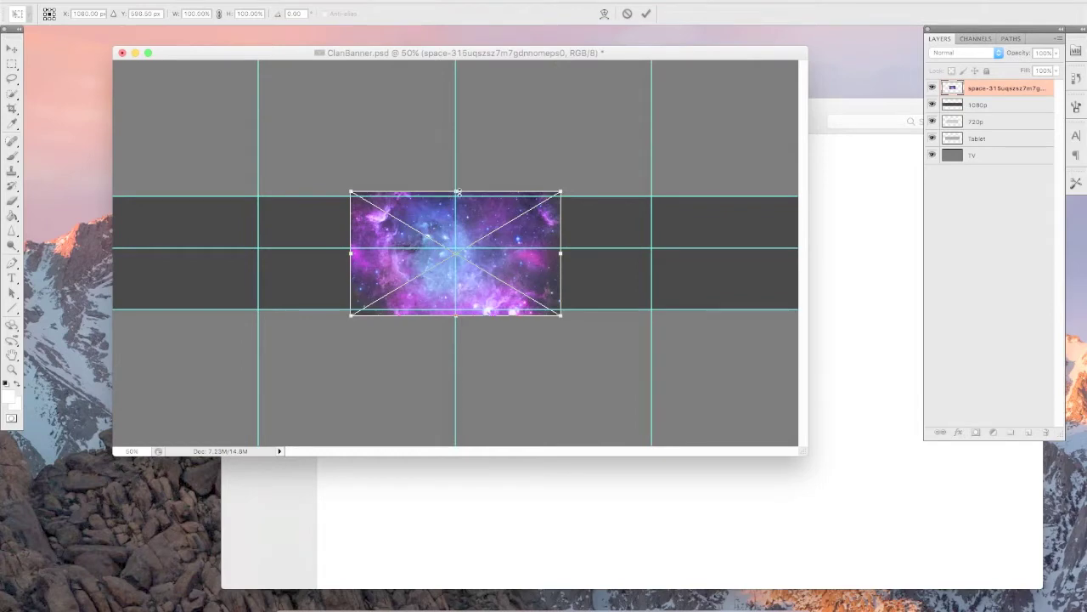
Stretch the space image edge to edge across the banner's central band and place it.
drag(458, 192, 460, 202)
drag(457, 313, 458, 310)
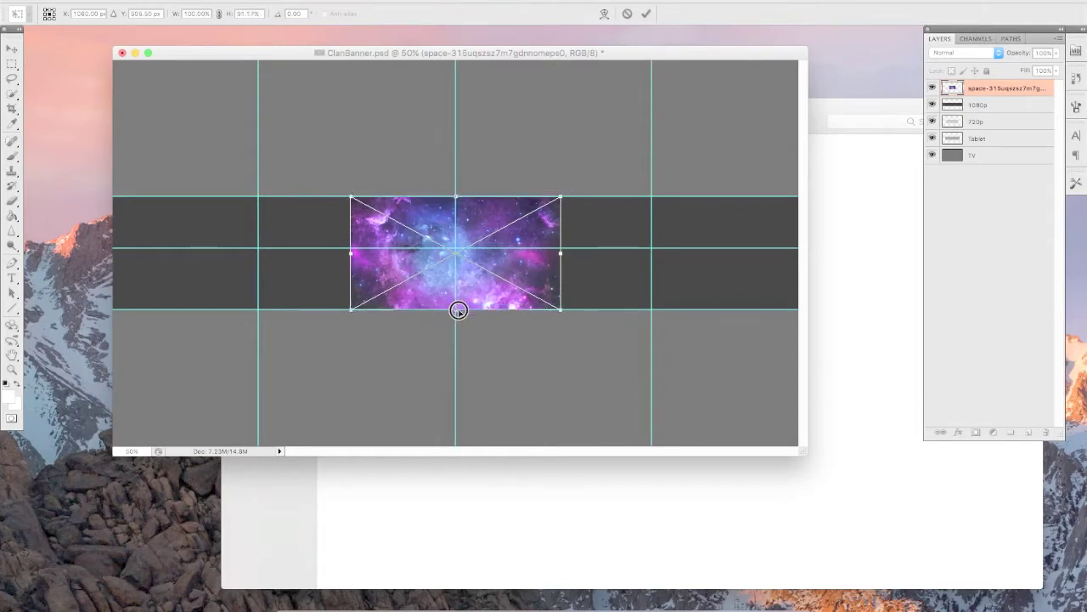
drag(560, 246, 799, 247)
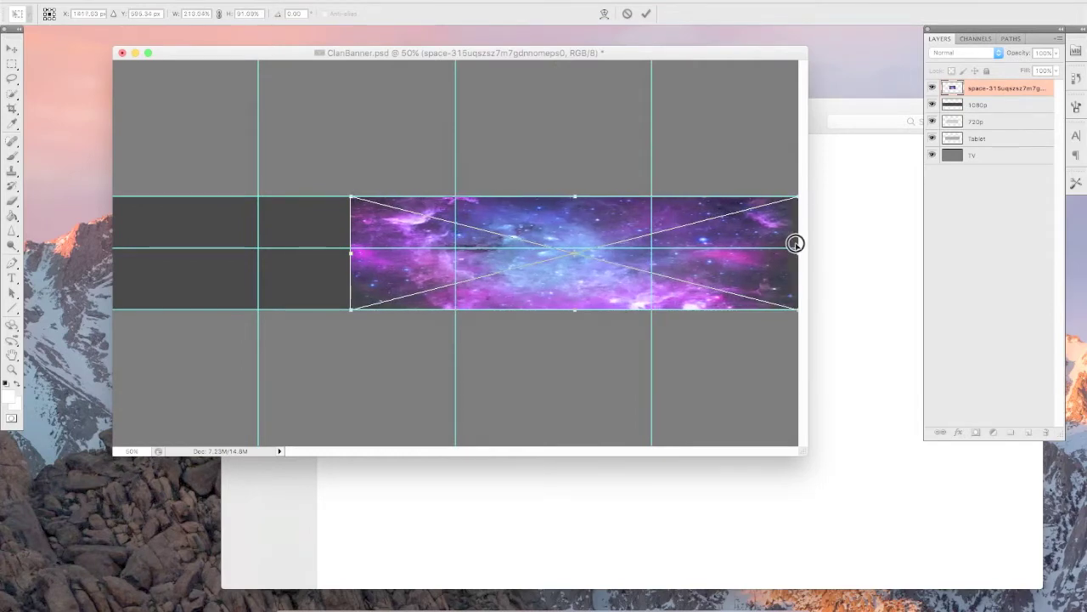
drag(307, 255, 114, 250)
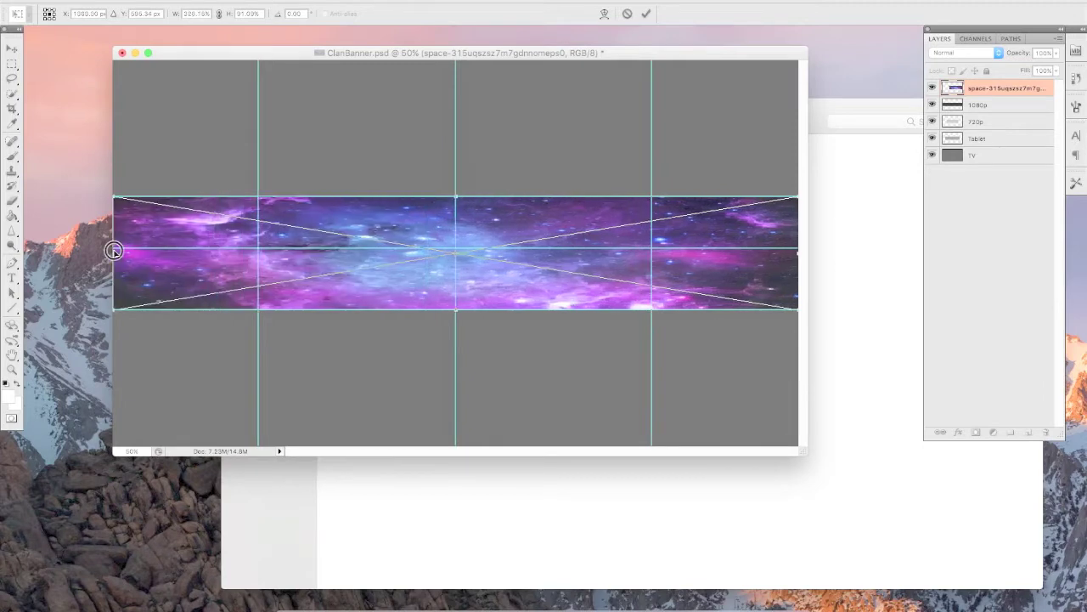
click(10, 50)
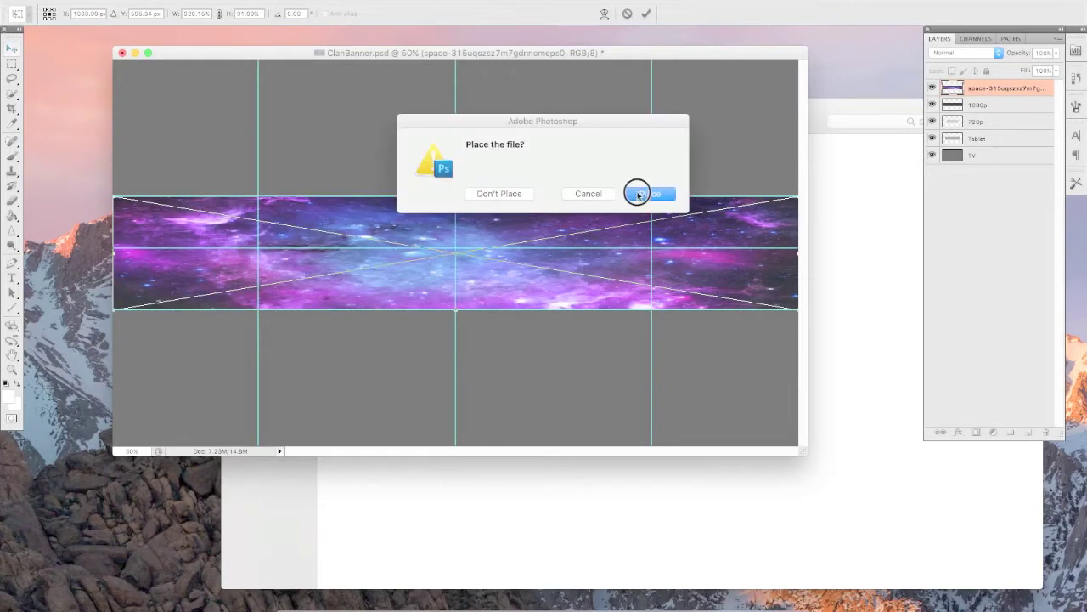
click(638, 189)
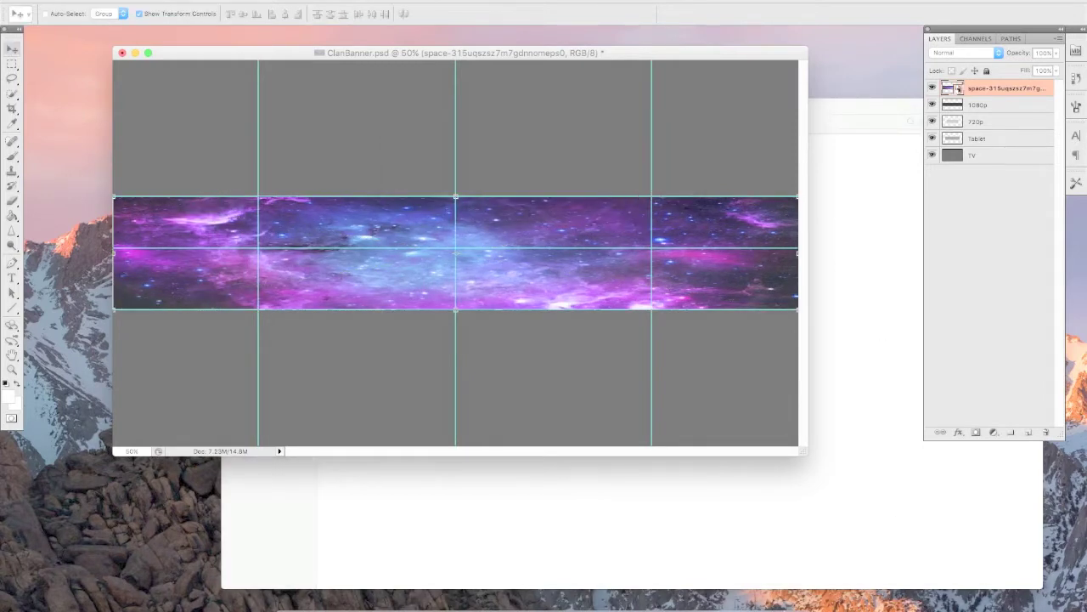
Add the mountains-576749_960_720 image, shrunk and moved into the strip's lower centre.
click(846, 391)
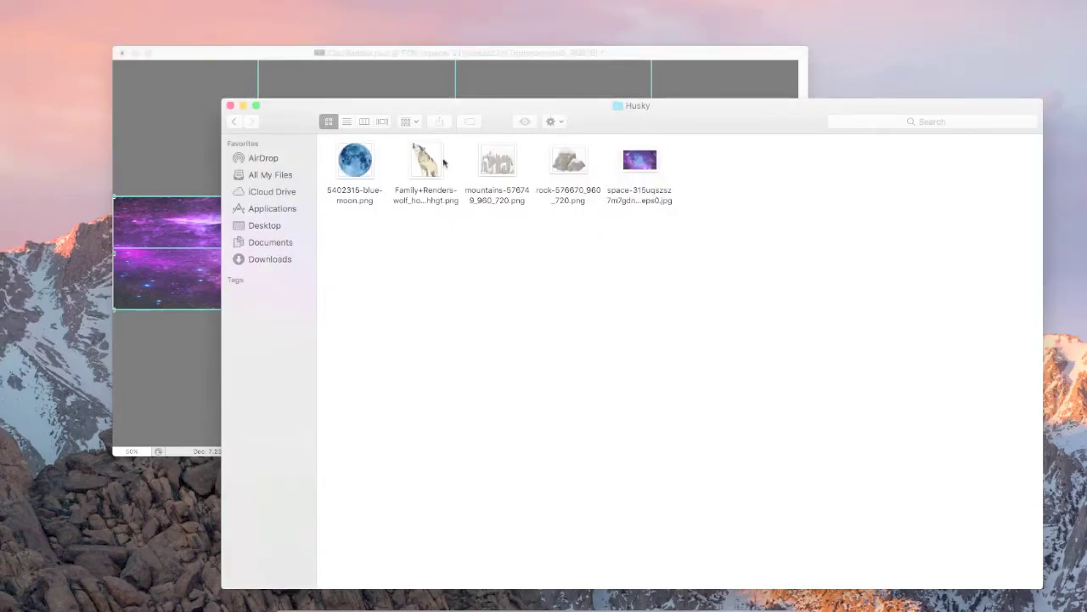
click(493, 81)
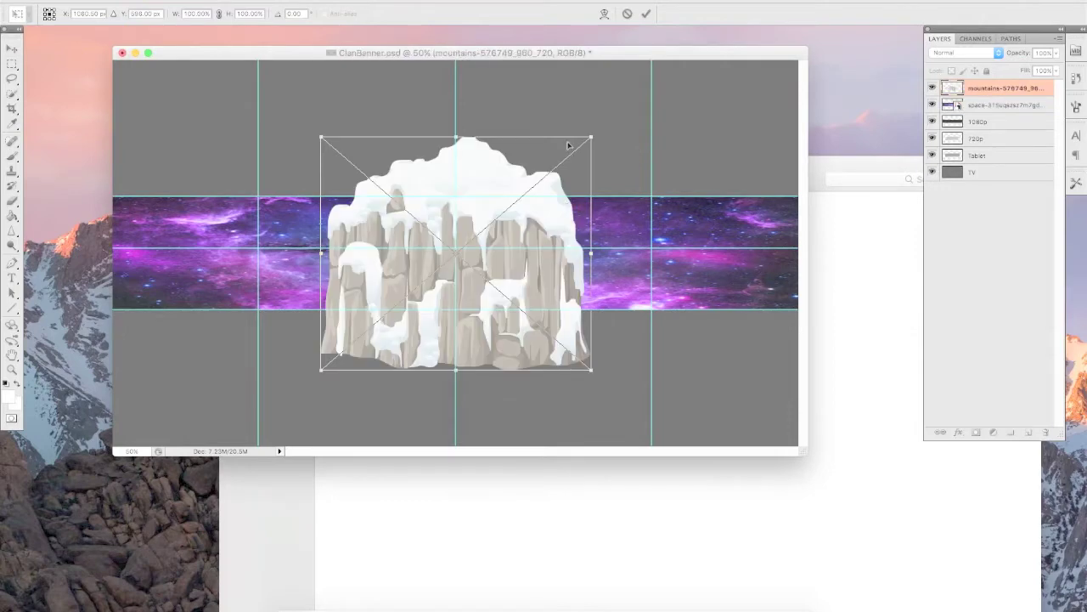
mouse_move(595, 136)
mouse_down()
mouse_move(595, 177)
mouse_move(651, 243)
mouse_move(619, 272)
mouse_move(581, 269)
mouse_move(568, 309)
mouse_move(525, 323)
mouse_up()
drag(451, 334, 491, 282)
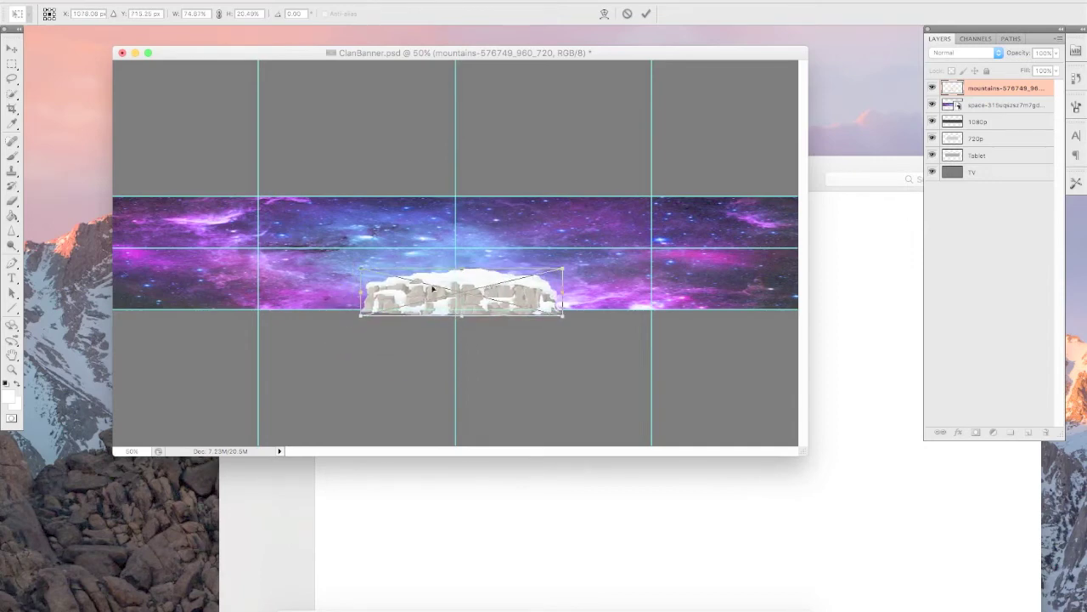
key(Return)
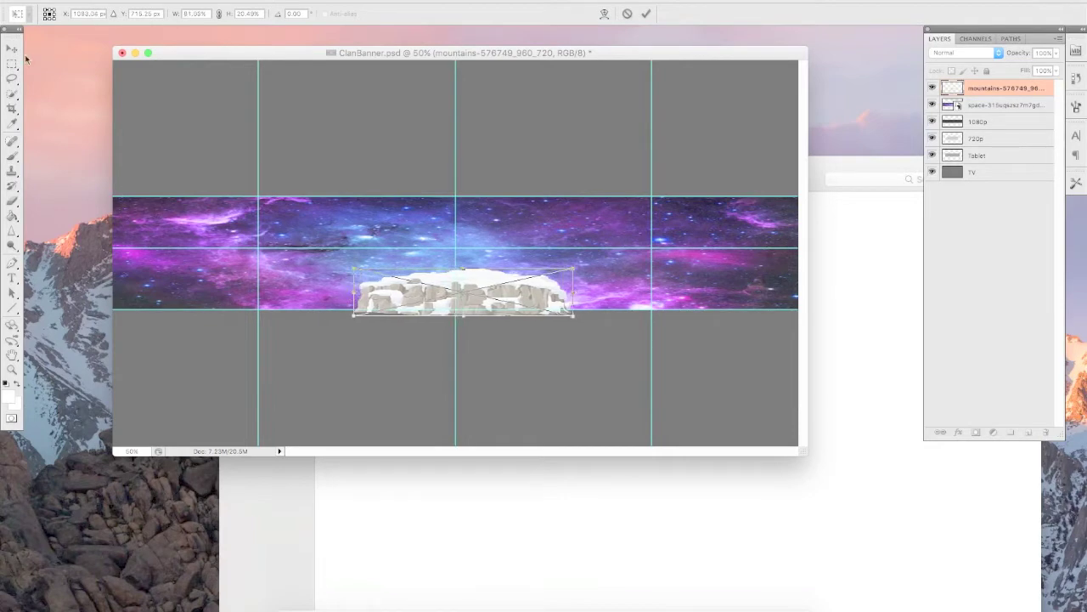
key(b)
click(854, 408)
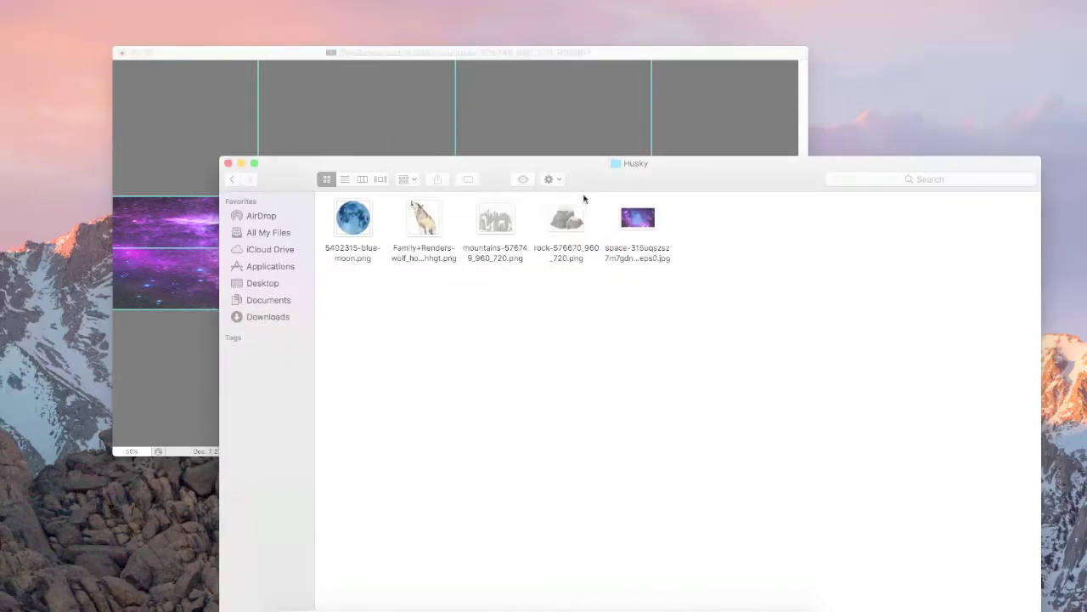
Place a shrunken snowy rock on the mountains, with its layer below the mountains.
drag(578, 225, 459, 255)
mouse_move(612, 136)
mouse_down()
mouse_move(407, 303)
mouse_move(360, 251)
mouse_up()
drag(1002, 88, 1003, 110)
click(646, 189)
drag(383, 235, 409, 214)
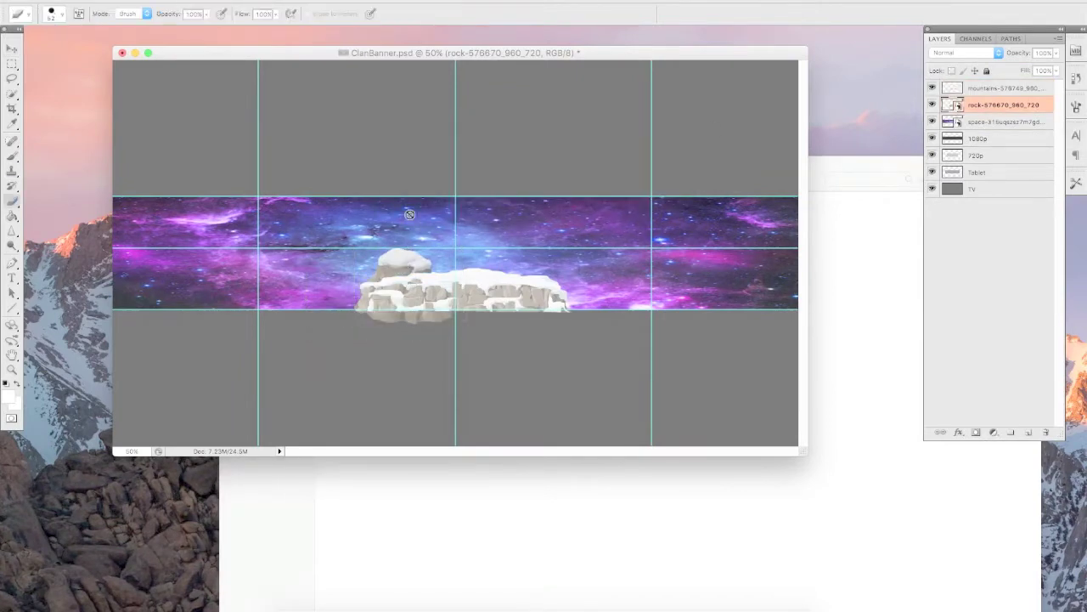
Duplicate the rock, shrink the copy and move it to the mountains' right side.
key(ctrl+t)
drag(728, 182, 535, 340)
drag(473, 395, 548, 269)
key(Return)
key(b)
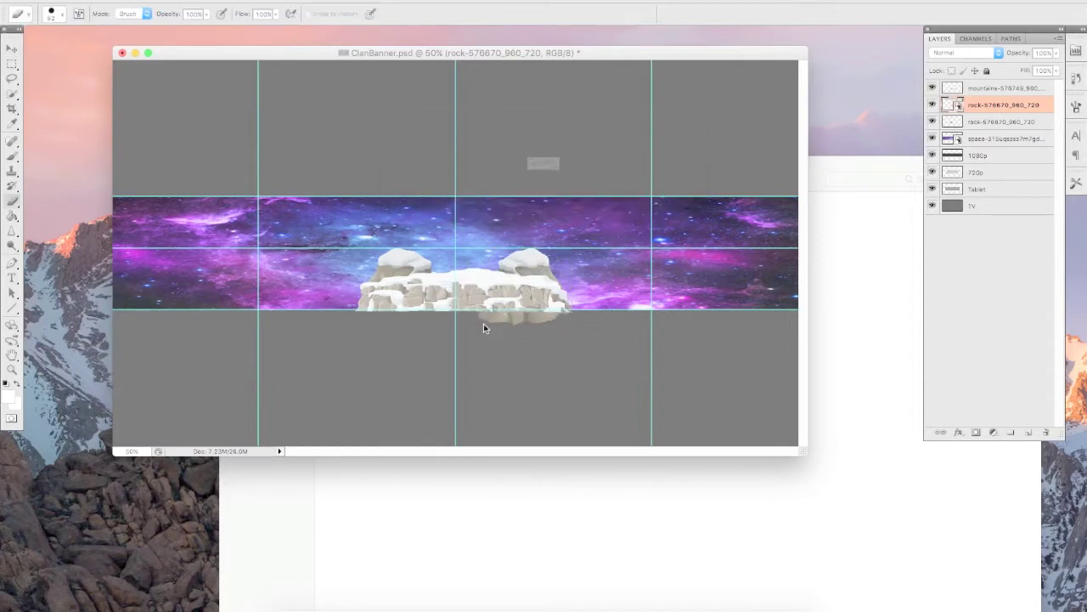
Place the howling wolf image on top of the mountains.
click(527, 510)
drag(424, 223, 475, 281)
drag(504, 213, 577, 186)
key(b)
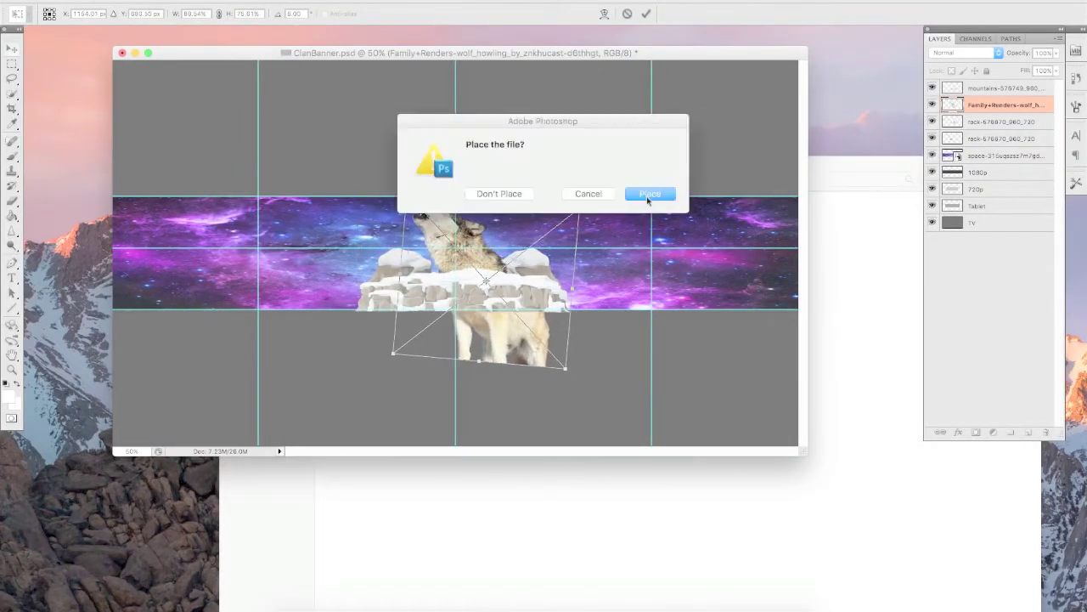
key(Return)
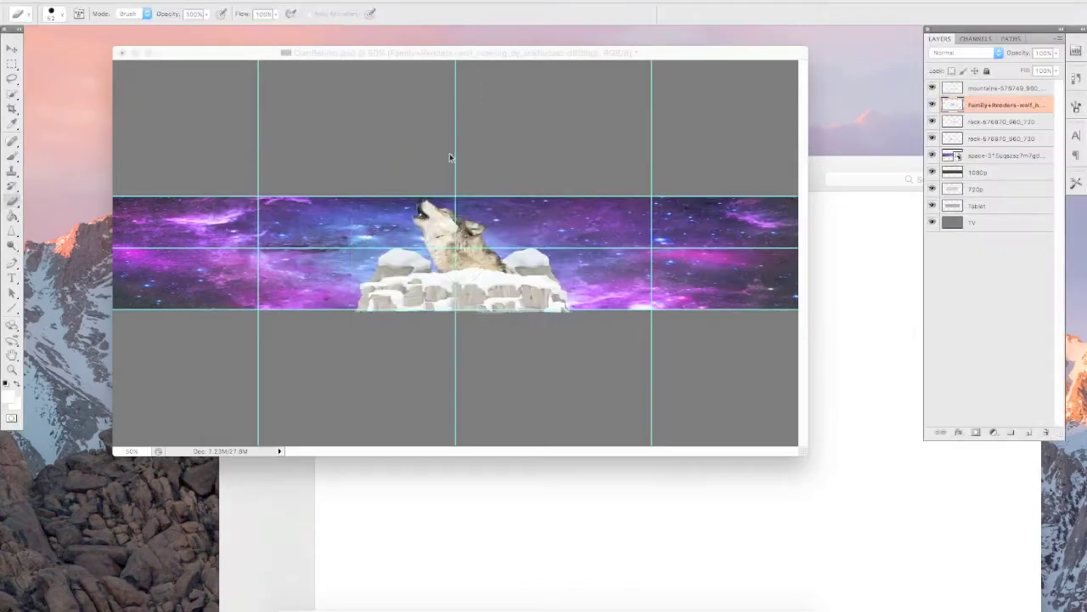
Widen the blue moon, erase its lower half and send it behind the wolf and rocks.
drag(356, 299, 329, 308)
click(12, 203)
key(Return)
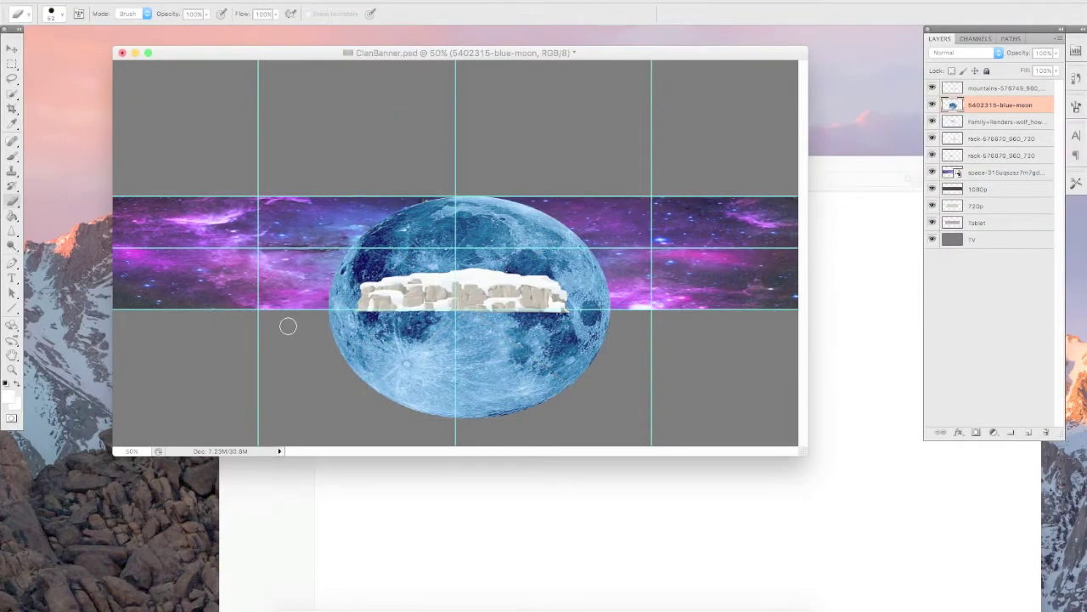
mouse_move(553, 317)
mouse_down()
mouse_move(589, 332)
mouse_move(376, 352)
mouse_move(485, 407)
mouse_move(543, 362)
mouse_up()
key(v)
key(ctrl+bracketleft)
key(ctrl+bracketleft)
key(ctrl+bracketleft)
drag(497, 217, 483, 217)
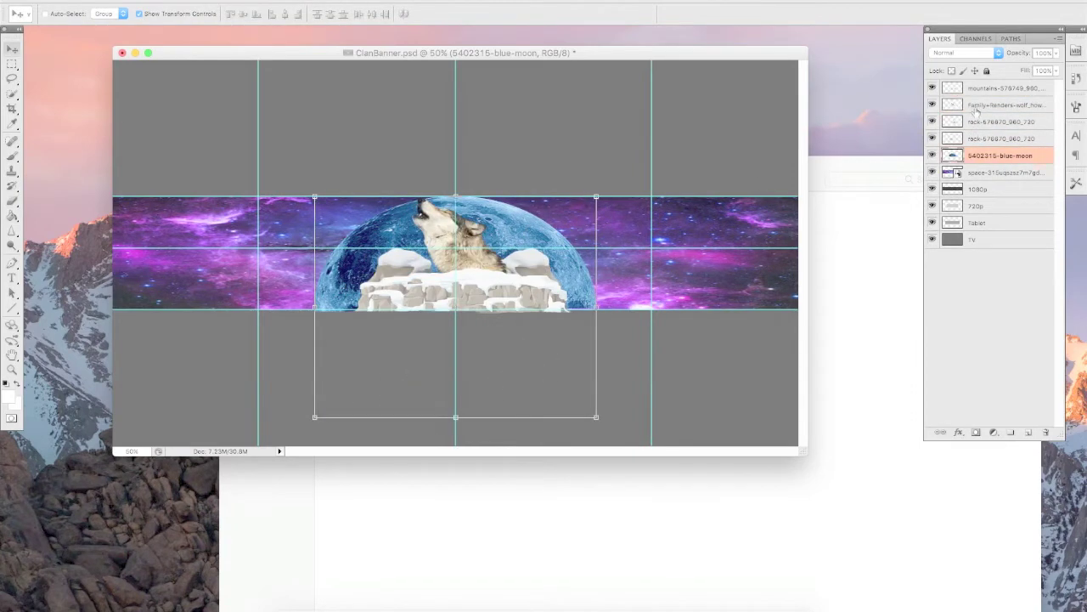
Give the mountains layer a purple Color Overlay at 32% opacity.
click(1003, 87)
click(267, 242)
click(995, 136)
click(268, 242)
click(806, 172)
key(Return)
drag(208, 256, 201, 257)
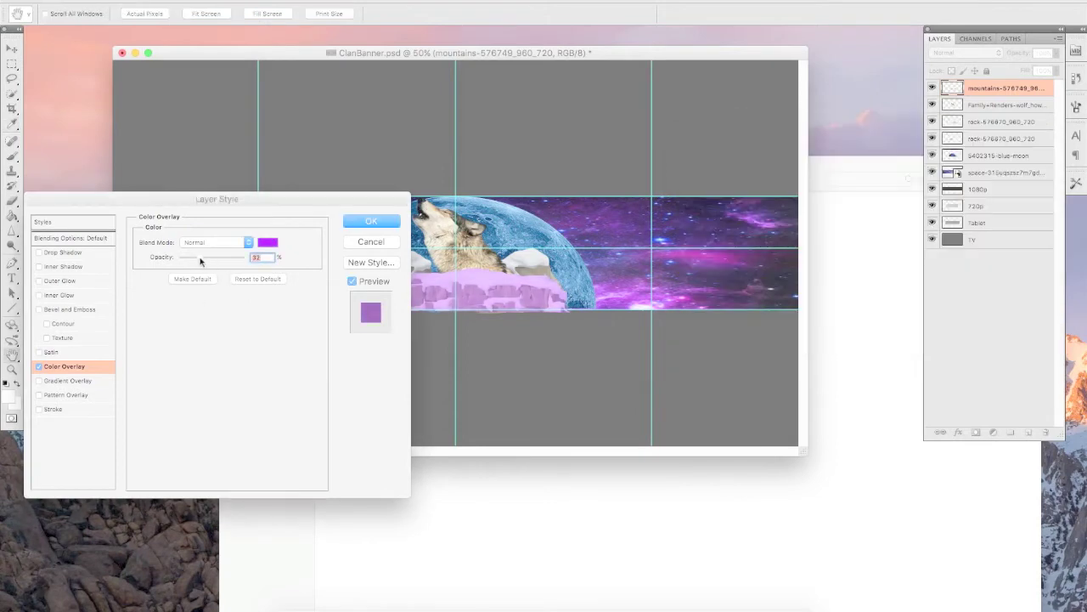
key(Return)
double_click(1011, 129)
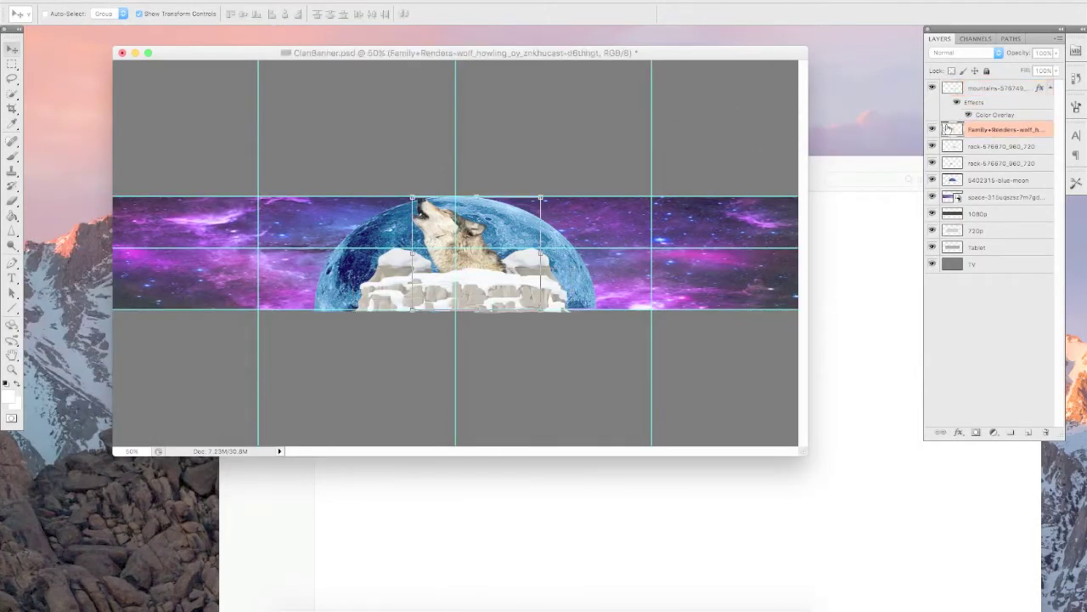
Apply the wolf's shadow and stroke, then add shrunken HUSKY text above the mountains layer.
key(Return)
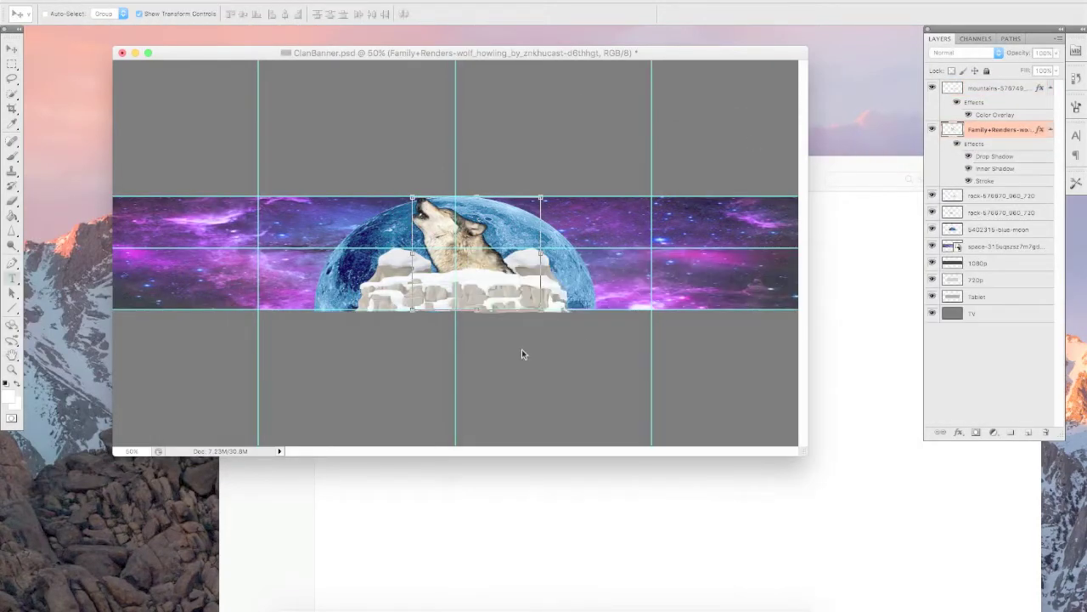
key(t)
click(488, 340)
key(ctrl+Return)
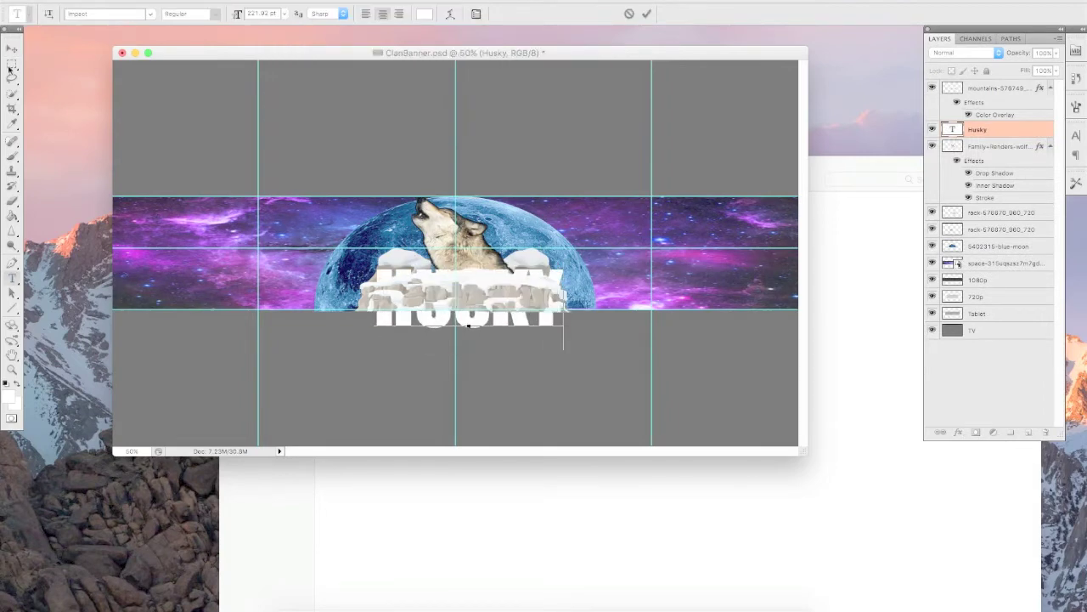
key(ctrl+t)
drag(562, 266, 519, 313)
drag(984, 96, 984, 84)
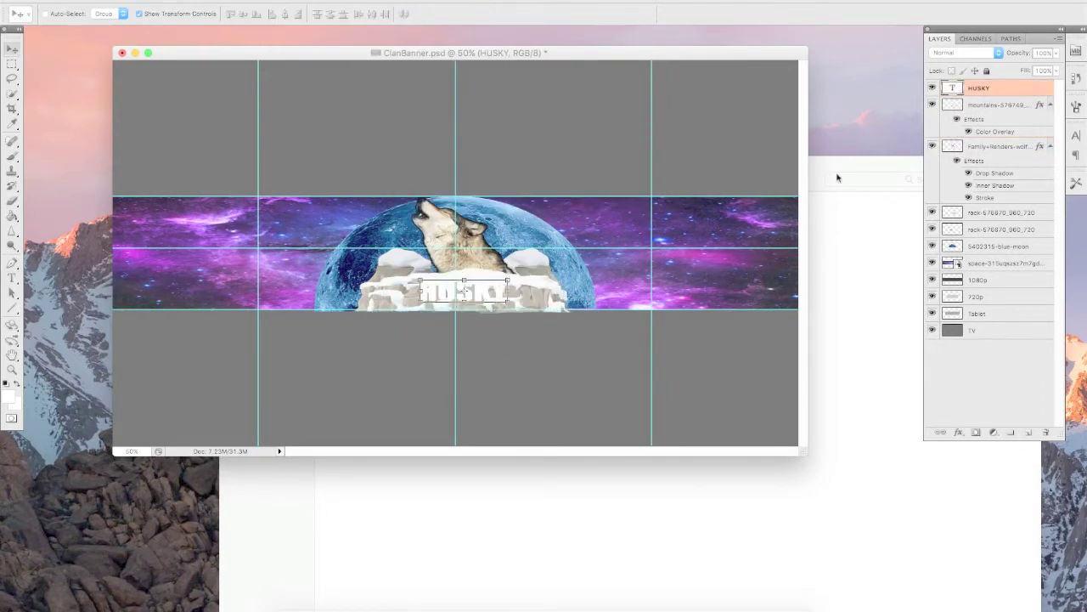
key(Return)
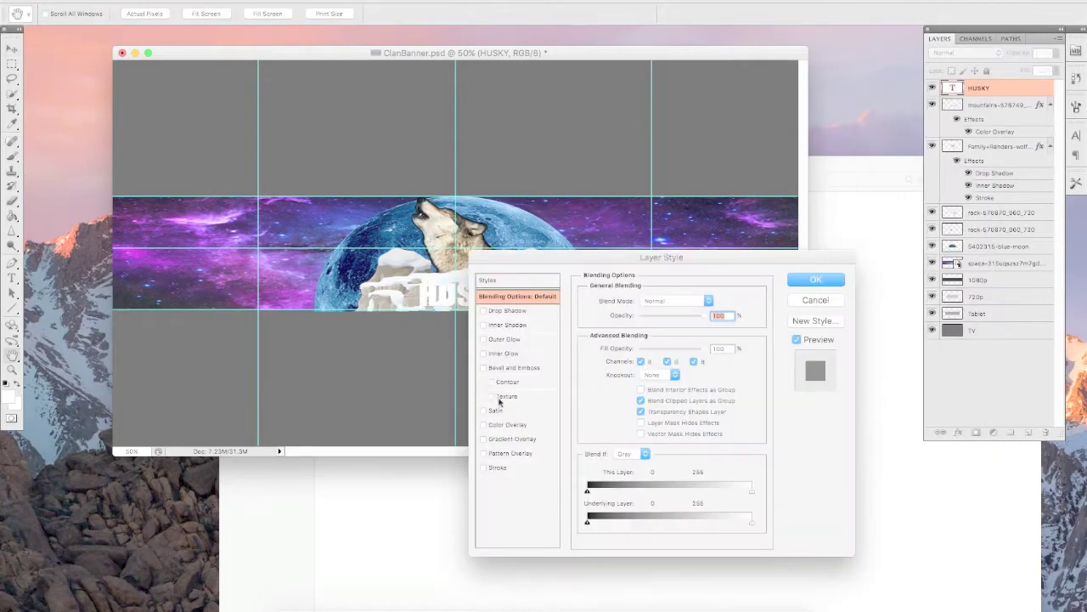
Give HUSKY shadow and stroke effects and draw a rectangle beneath the title.
click(817, 281)
key(ctrl+t)
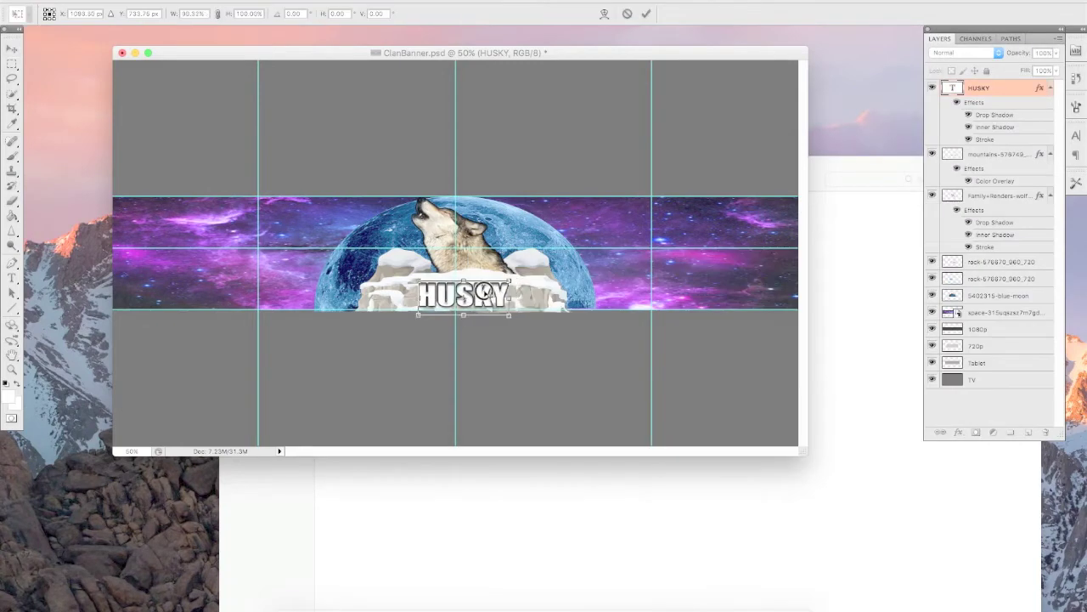
click(12, 233)
key(Return)
click(51, 307)
drag(403, 274, 524, 312)
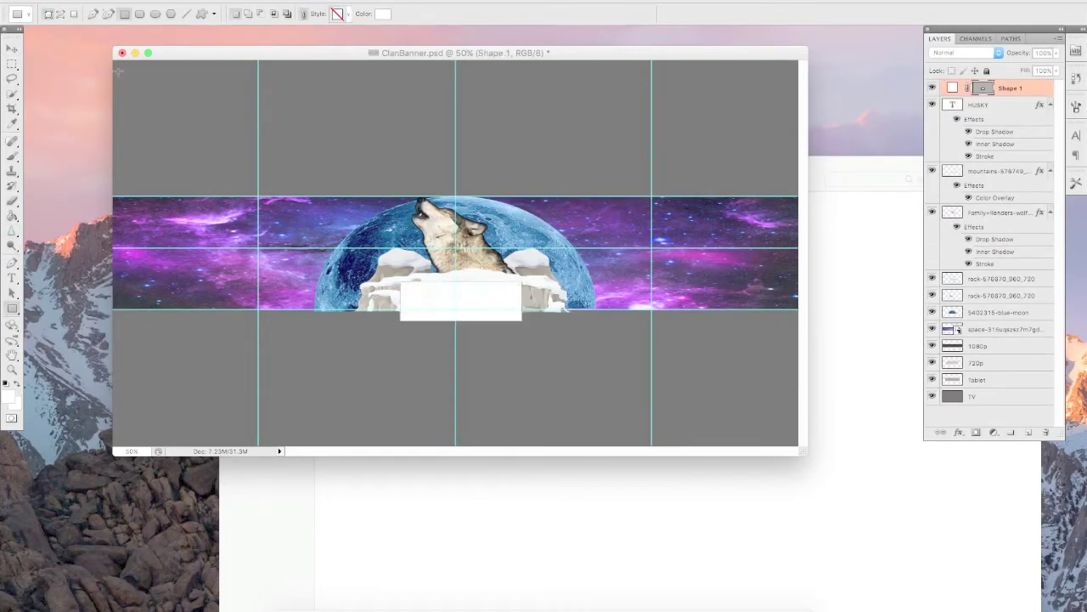
drag(988, 107, 988, 153)
Add a grey Stroke outline to the rectangle layer.
key(h)
double_click(1019, 154)
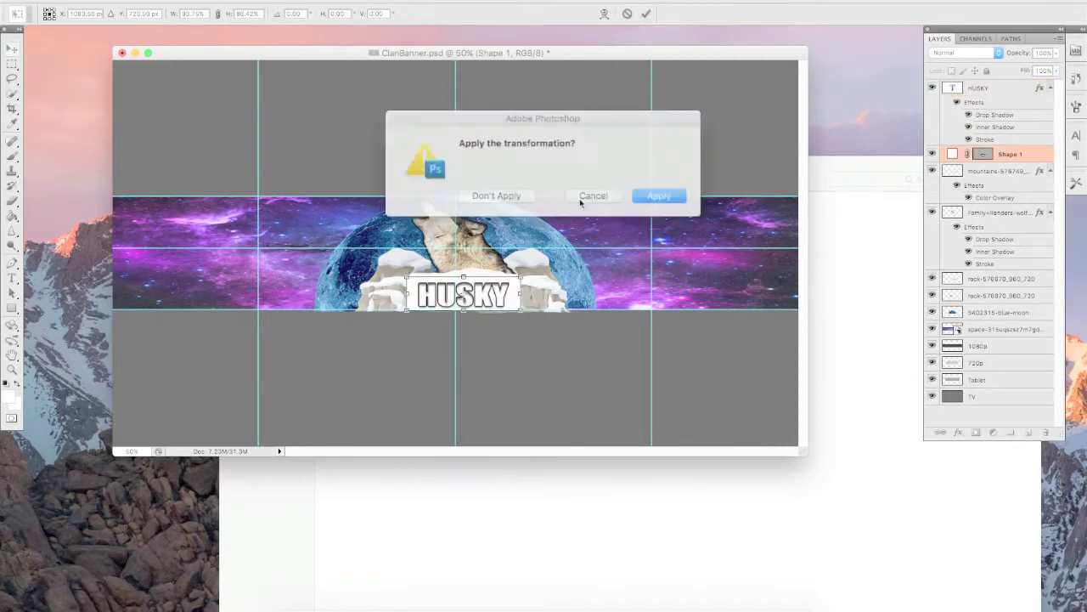
key(Return)
click(489, 469)
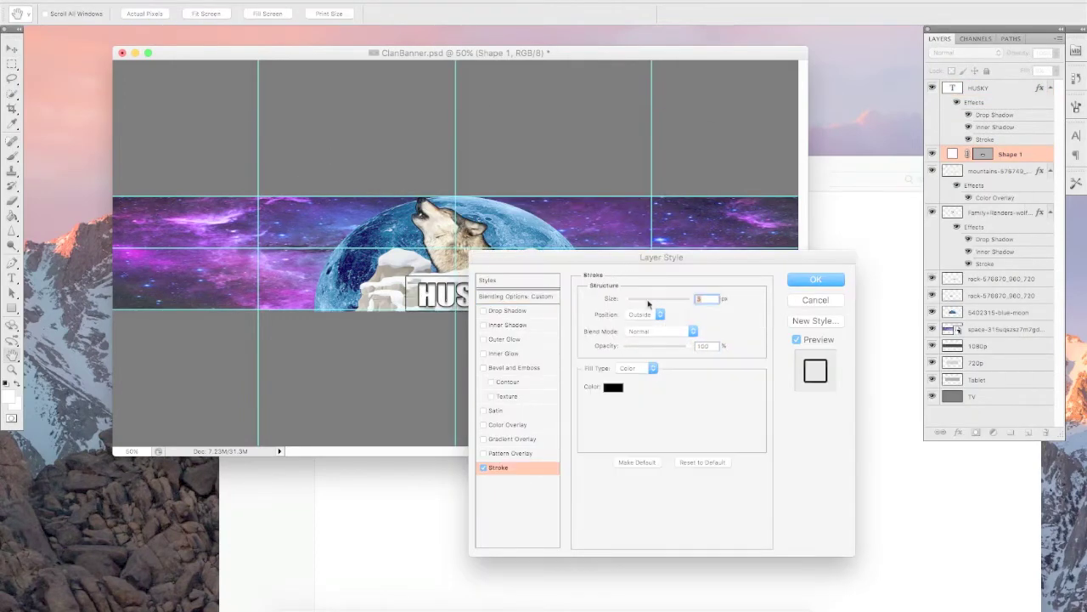
click(613, 388)
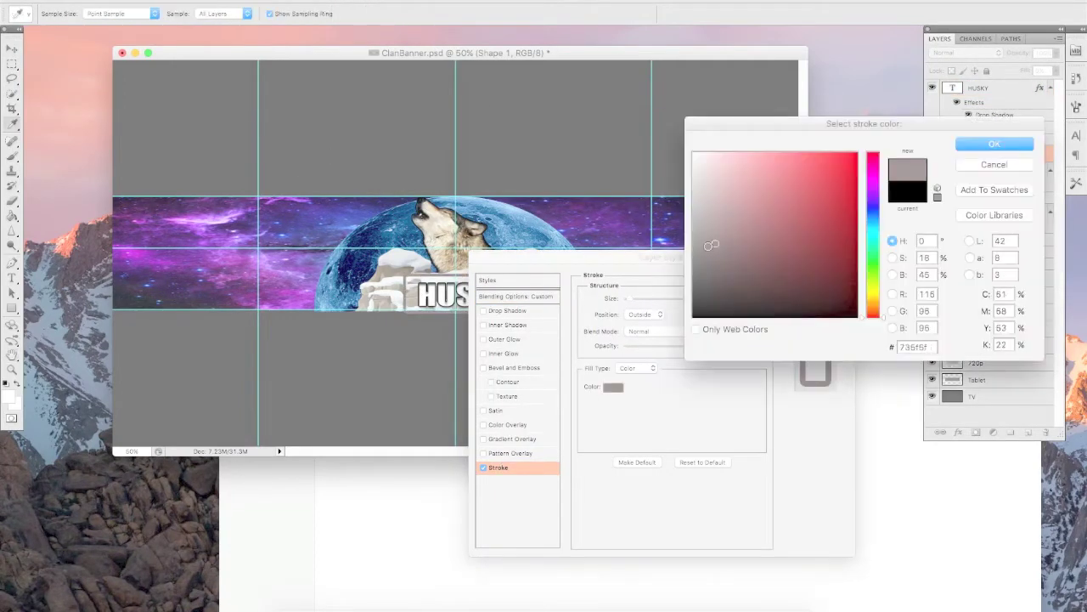
click(711, 246)
key(Return)
key(Return)
Narrow the outlined box to fit snugly around the HUSKY title.
key(ctrl+1)
key(ctrl+t)
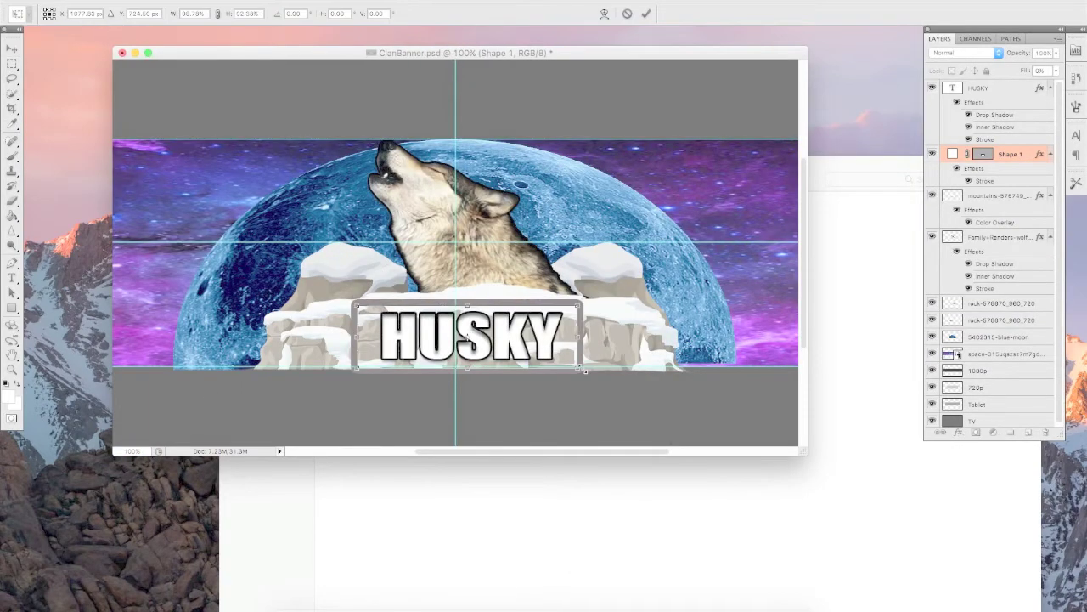
drag(353, 336, 369, 336)
key(v)
key(Return)
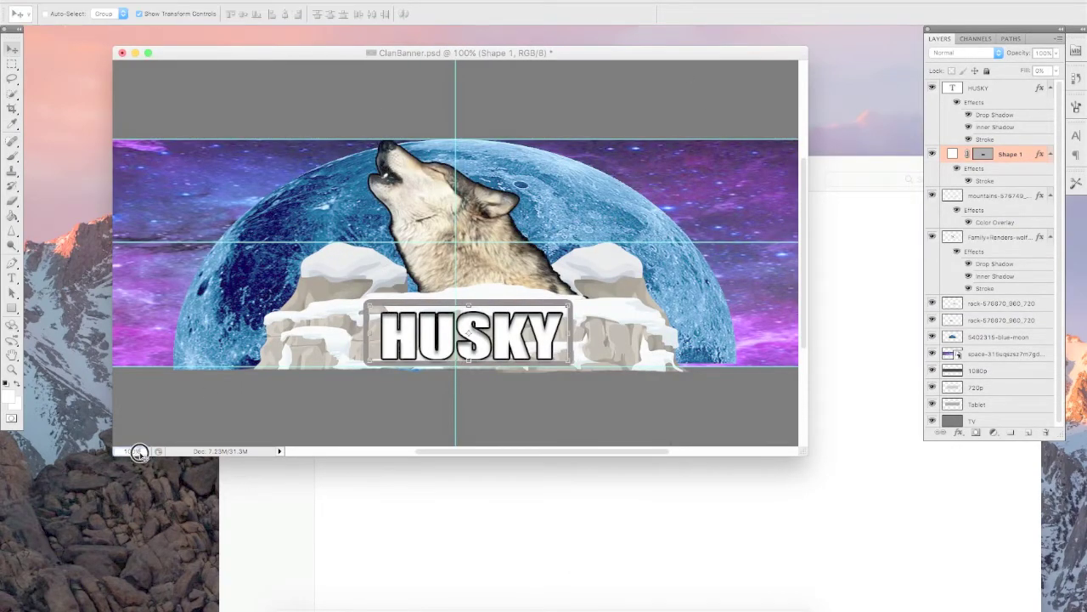
key(ctrl+minus)
key(ctrl+minus)
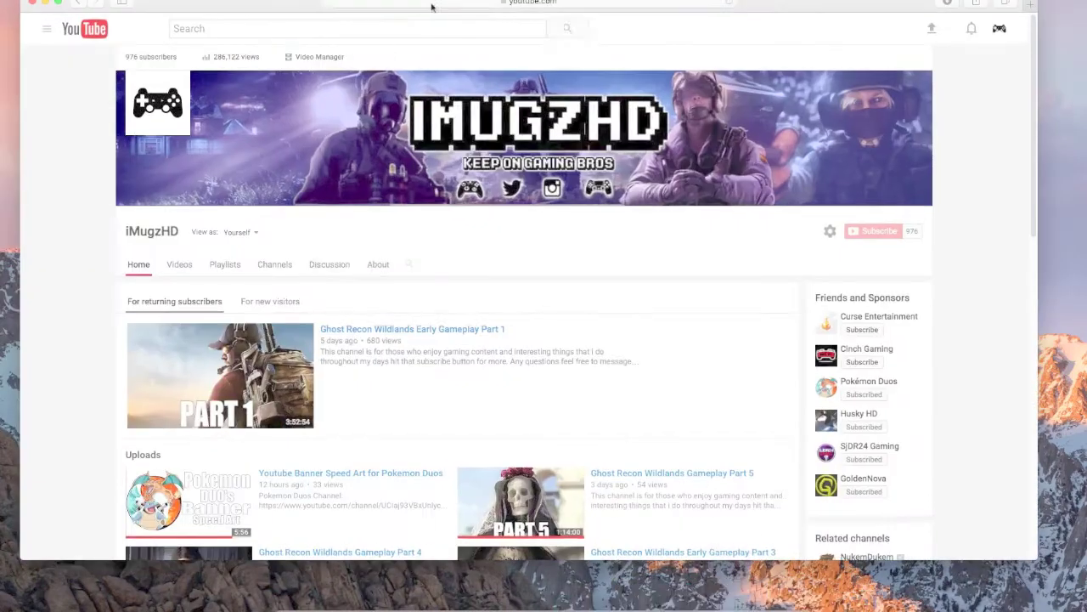
Search Google Images for 'instagram Logo png' and browse the logo results.
text(Logo png)
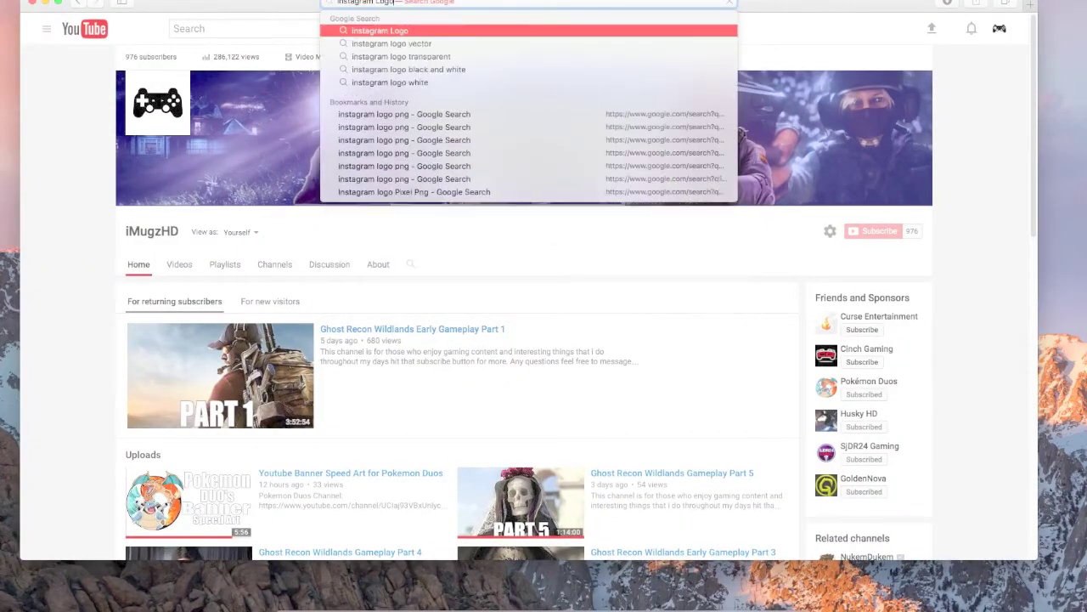
key(Return)
click(172, 77)
click(85, 199)
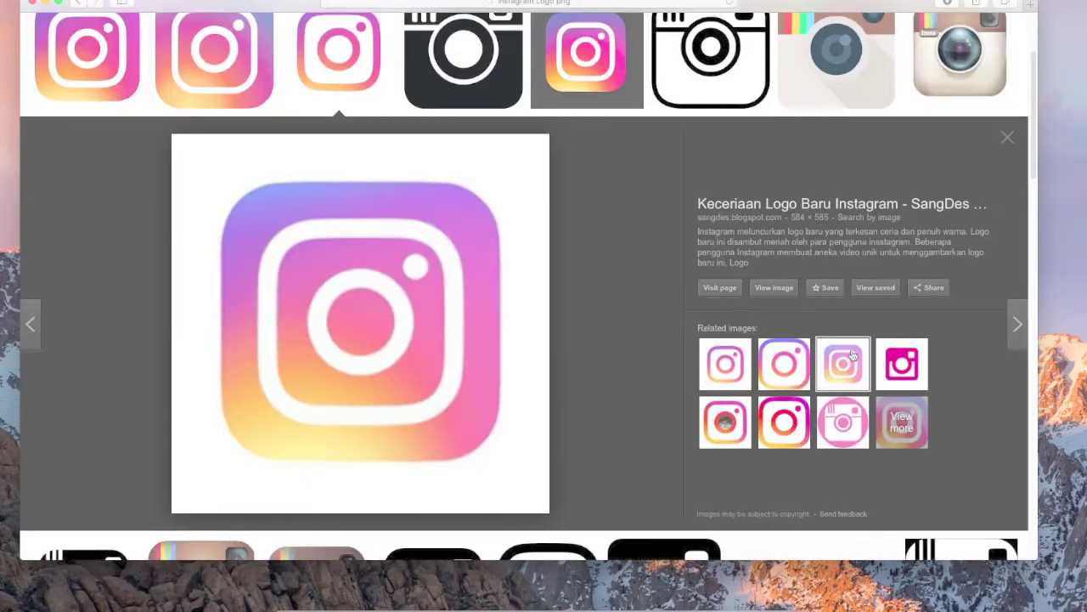
click(903, 359)
click(723, 347)
scroll(736, 259, down, 3)
click(806, 377)
scroll(595, 340, up, 5)
Open the black Instagram logo full size and save it into the Husky folder.
click(340, 199)
click(777, 269)
right_click(494, 167)
click(274, 20)
click(461, 199)
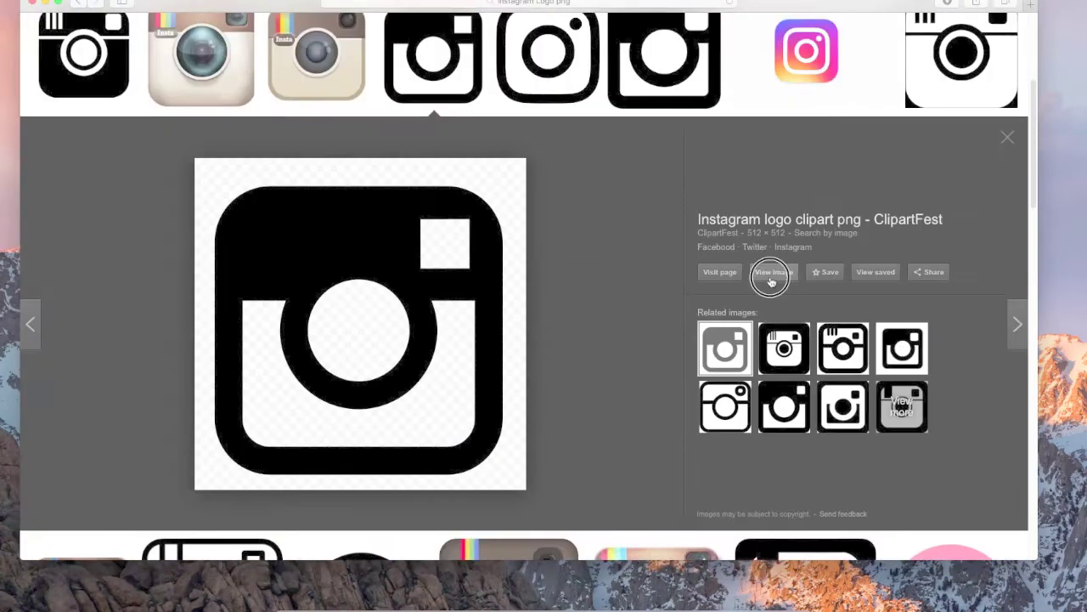
click(825, 272)
right_click(541, 221)
click(543, 253)
double_click(543, 253)
click(731, 323)
click(274, 19)
Search 'twitter logo png' and save the first Twitter logo to the Husky folder.
triple_click(349, 36)
text(twitter logo png)
key(Return)
click(102, 204)
key(ctrl+s)
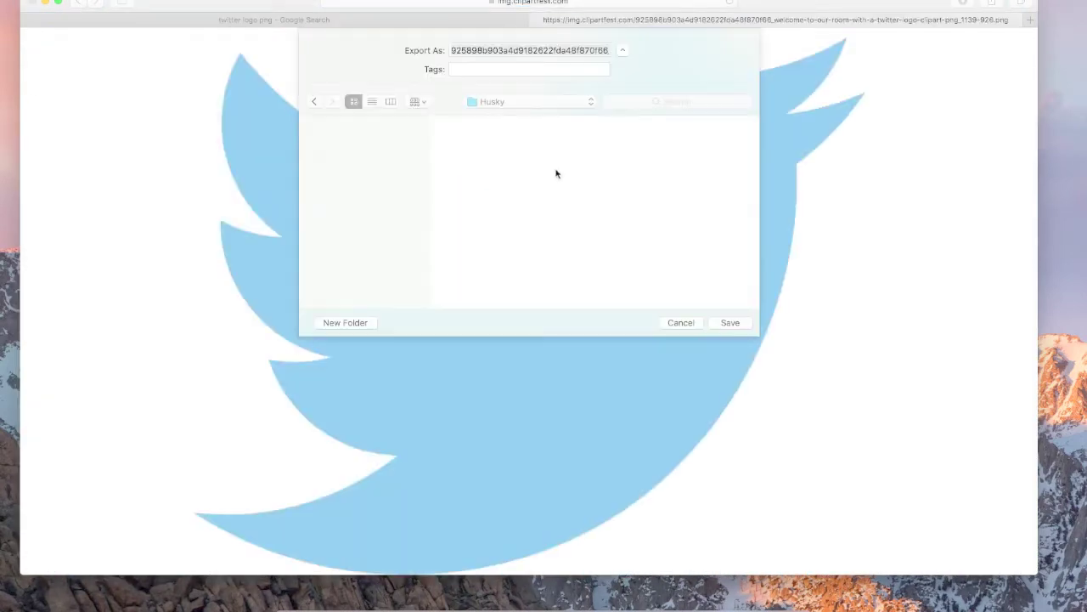
key(Return)
click(274, 19)
Save the first 'Facebook logo png' result, then search 'playstation 4 Controller Png'.
triple_click(318, 39)
text(Facebook logo png)
key(Return)
click(89, 204)
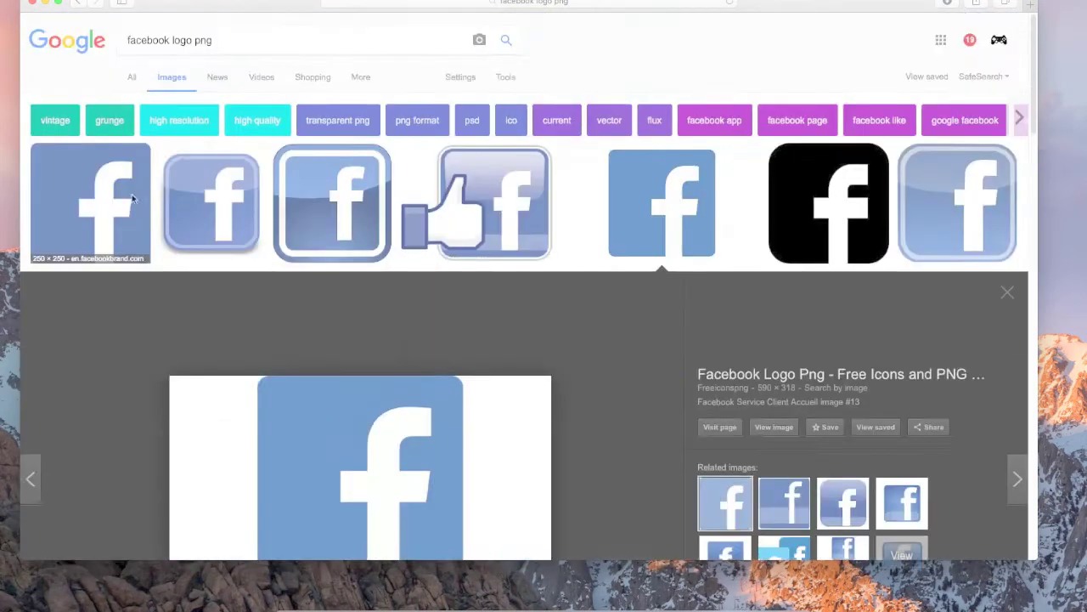
click(774, 428)
key(ctrl+s)
key(Return)
key(ctrl+w)
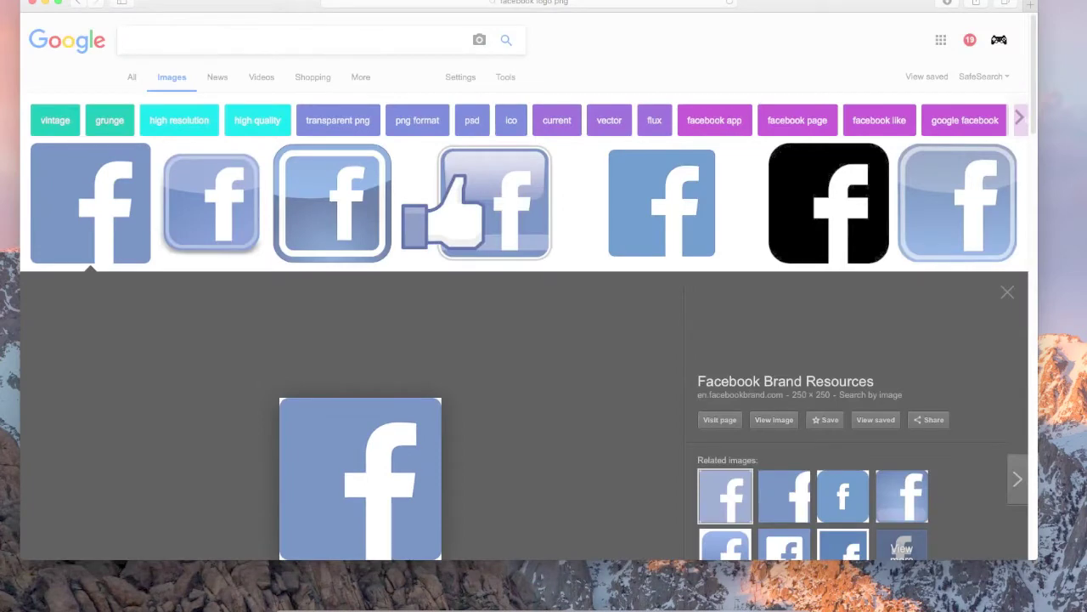
text(playstation 4 Controller Png)
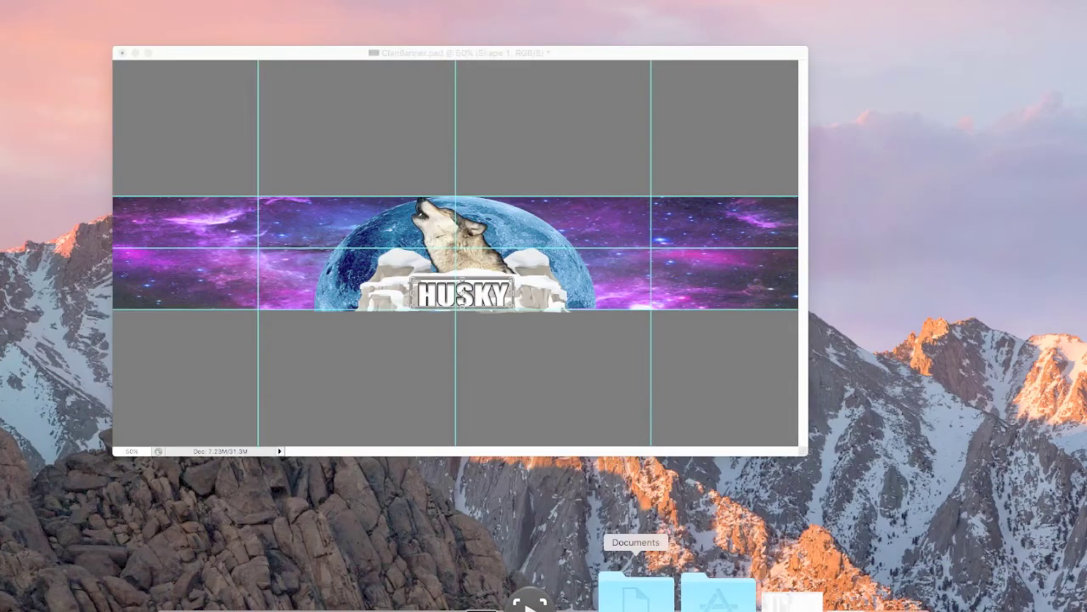
click(637, 590)
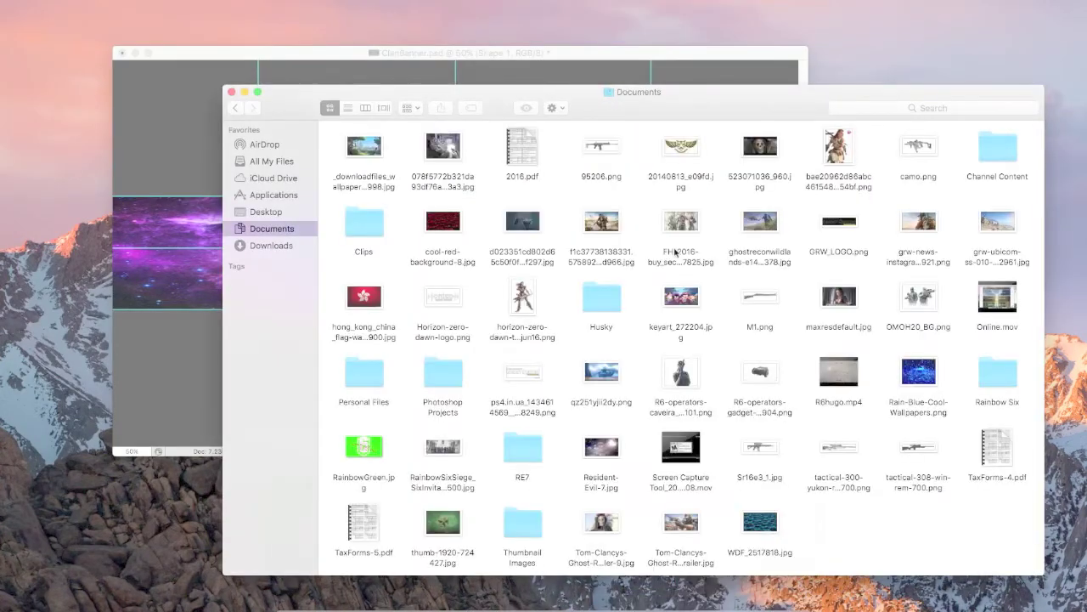
Open MG Banner.psd from Channel Content and drag its 194080-200 controller layer onto ClanBanner, right of the wolf.
click(993, 159)
double_click(992, 159)
double_click(688, 166)
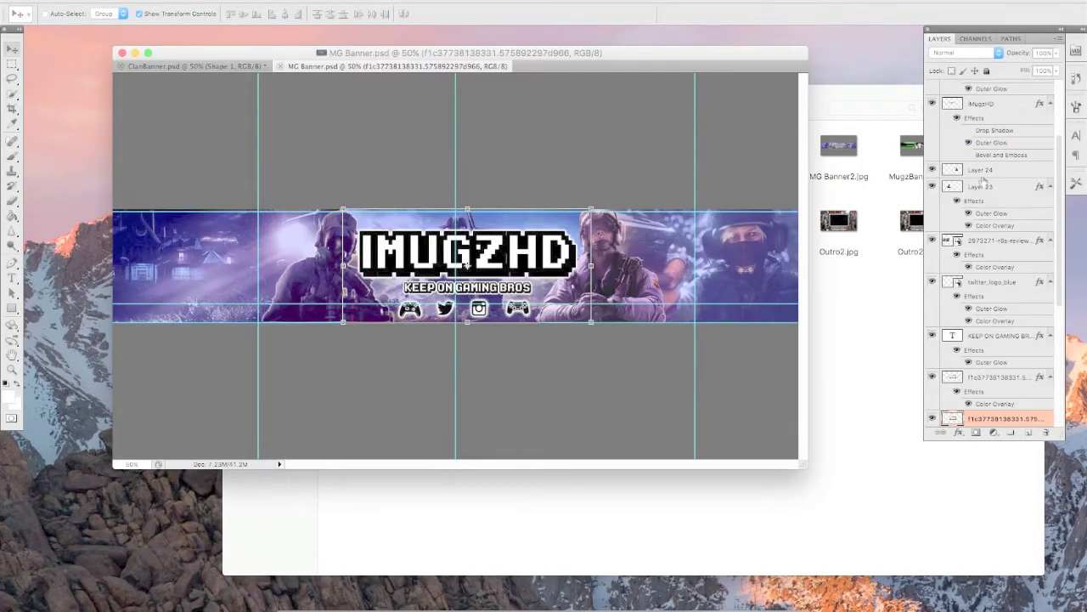
super+click(516, 307)
drag(517, 308, 214, 67)
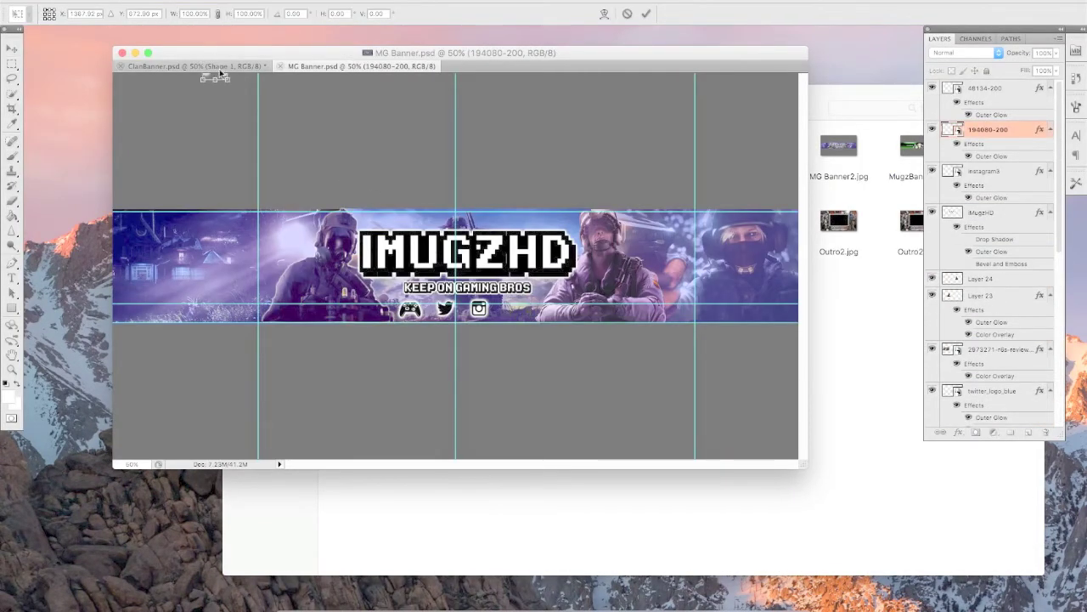
mouse_move(255, 93)
mouse_down()
mouse_move(624, 261)
mouse_move(613, 268)
mouse_up()
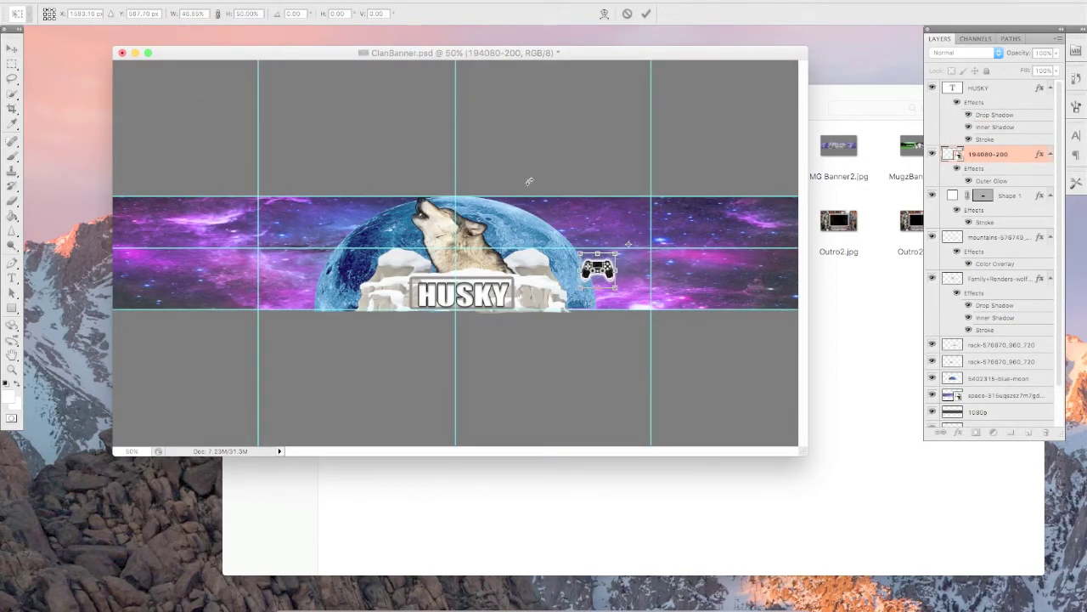
key(Return)
click(509, 510)
Place the Instagram logo as a small icon with an Outer Glow.
click(267, 232)
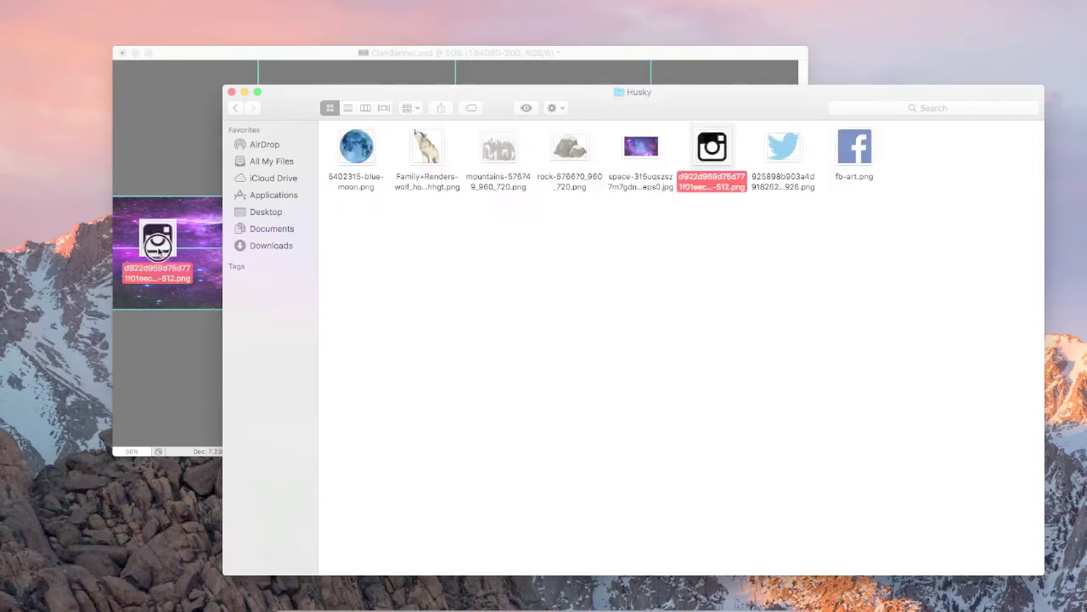
drag(711, 150, 683, 276)
drag(734, 252, 648, 336)
right_click(924, 153)
click(932, 170)
click(492, 339)
click(662, 346)
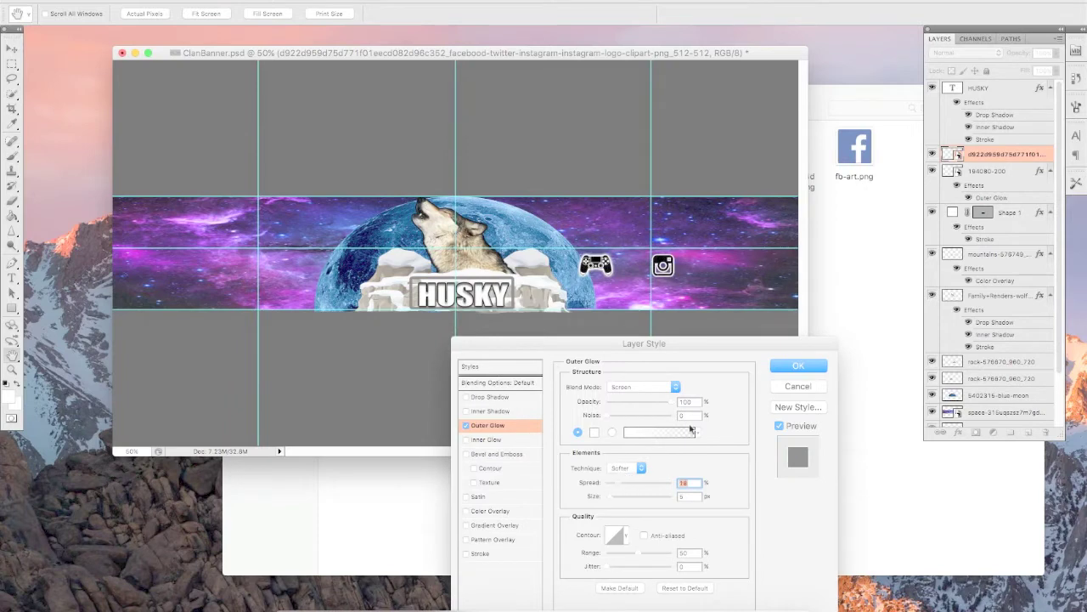
click(798, 365)
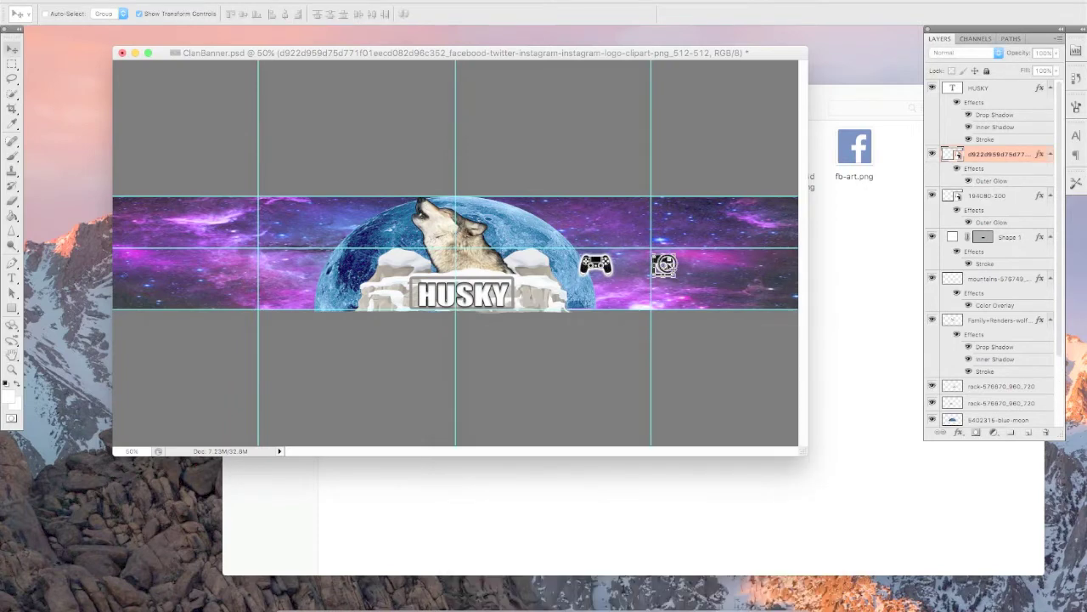
Reposition the controller icon and place the resized fb-art.png Facebook logo on the banner.
key(ctrl+t)
click(977, 197)
click(645, 192)
key(ctrl+t)
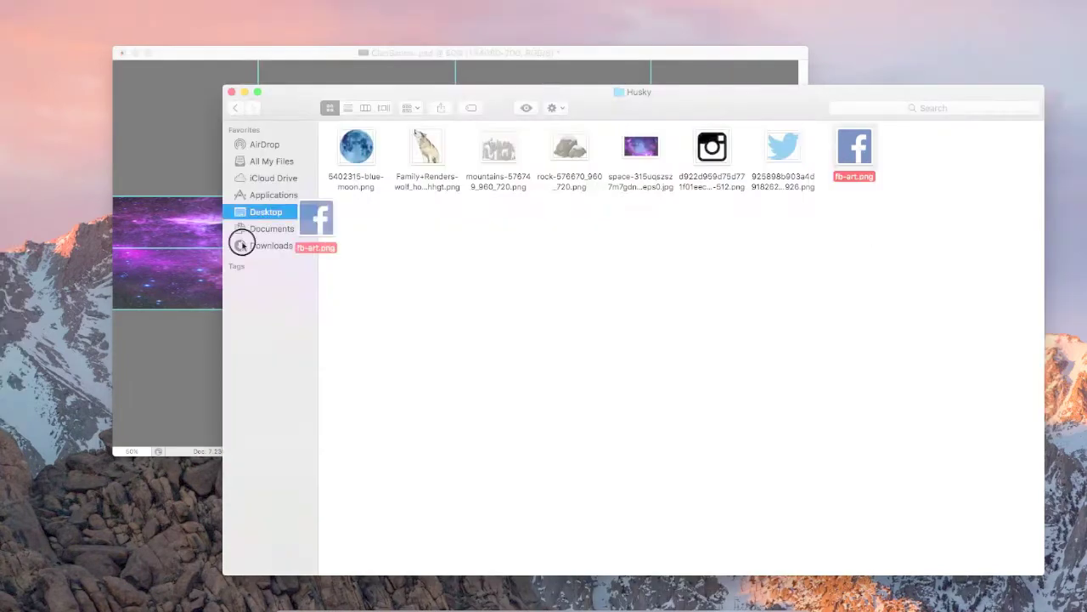
drag(854, 148, 314, 254)
mouse_move(357, 213)
mouse_down()
mouse_move(303, 257)
mouse_move(467, 115)
mouse_up()
key(b)
key(Return)
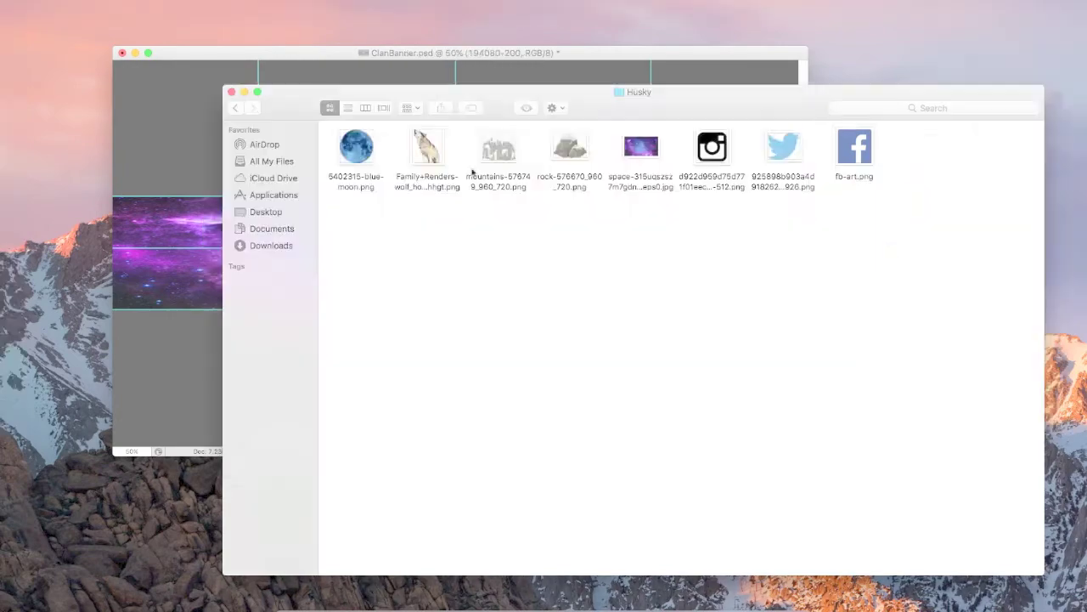
Enable Color Overlay and Outer Glow in the Twitter bird icon's layer style.
double_click(481, 165)
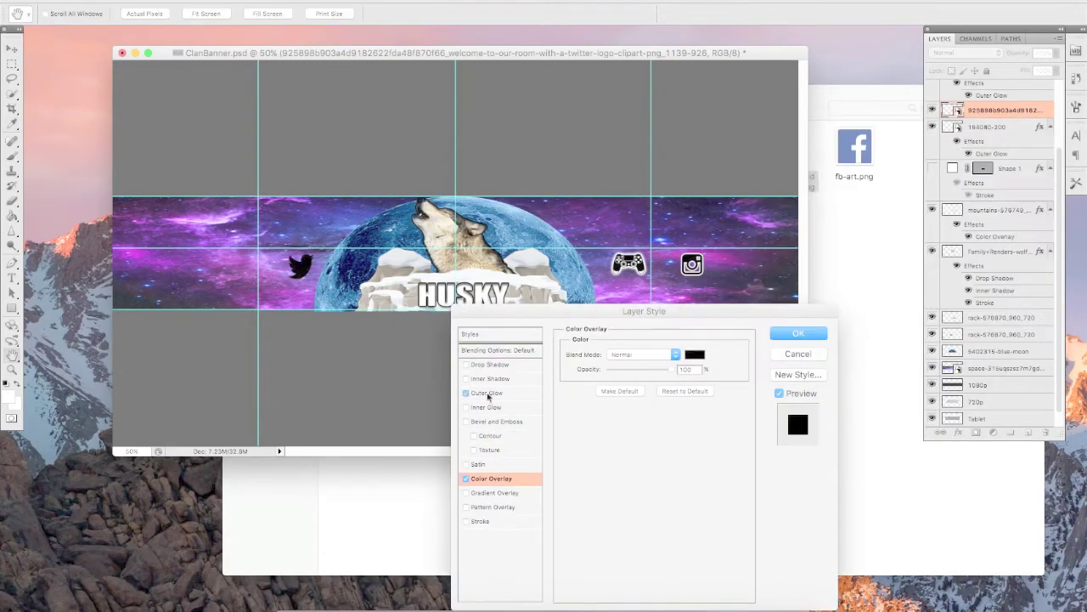
click(487, 393)
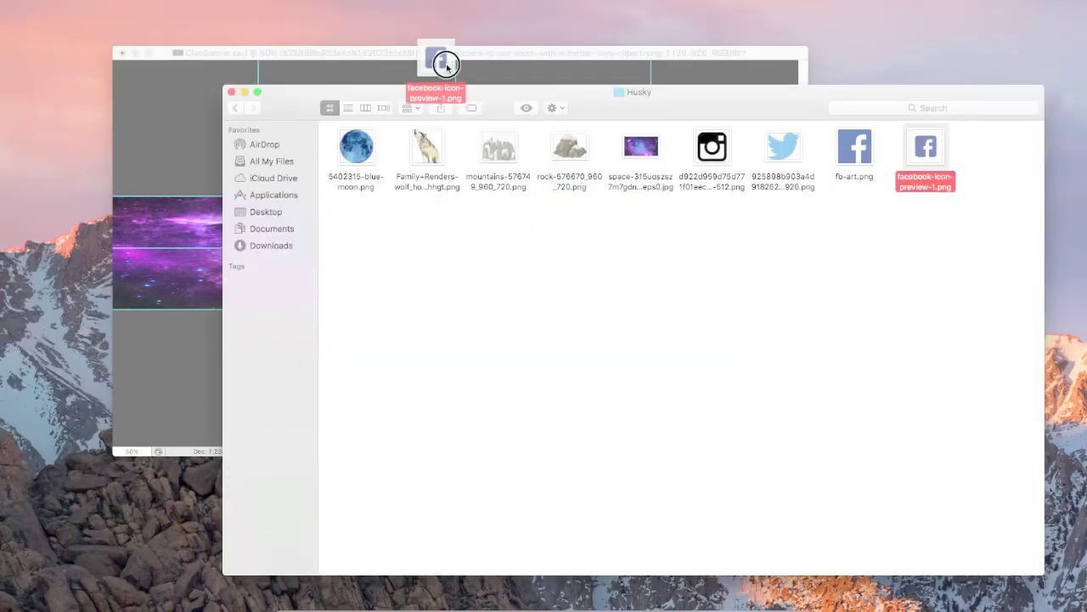
Place the Facebook logo left of the Twitter bird with Outer Glow, and confirm the controller's glow.
drag(445, 65, 437, 254)
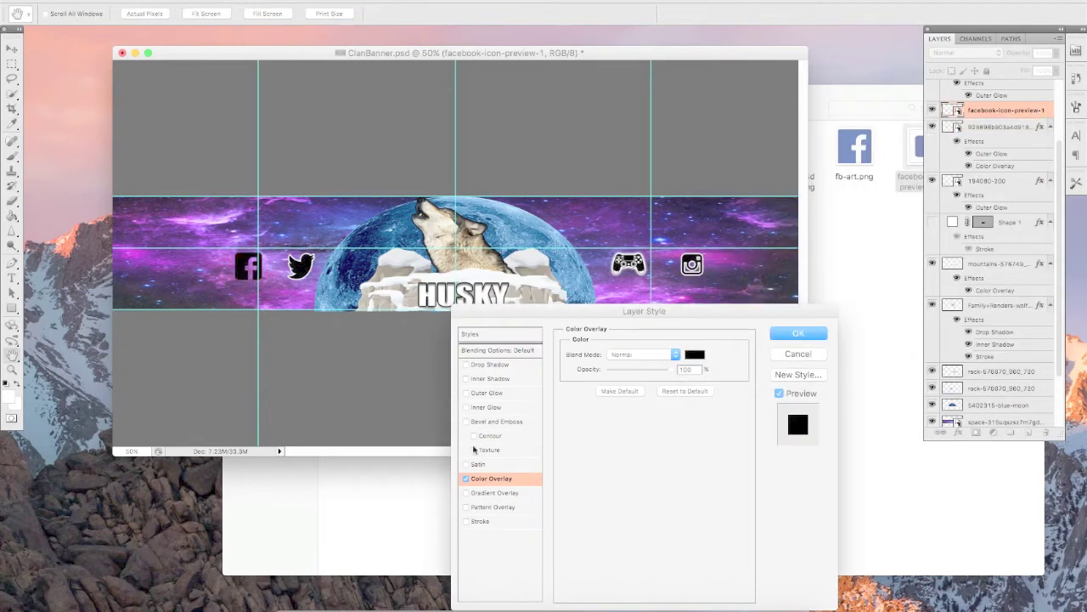
click(486, 392)
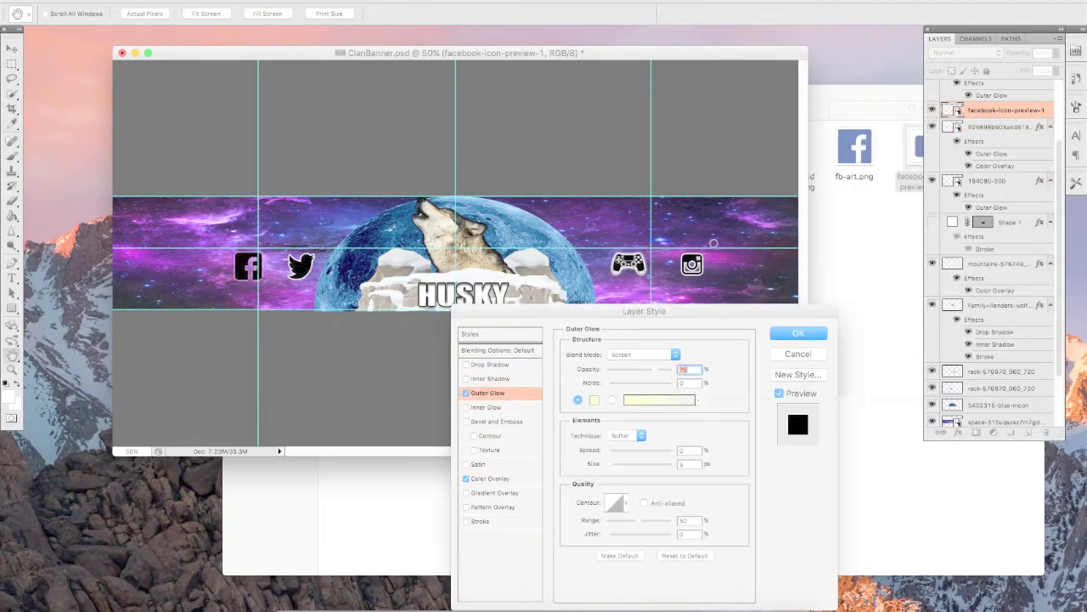
click(799, 333)
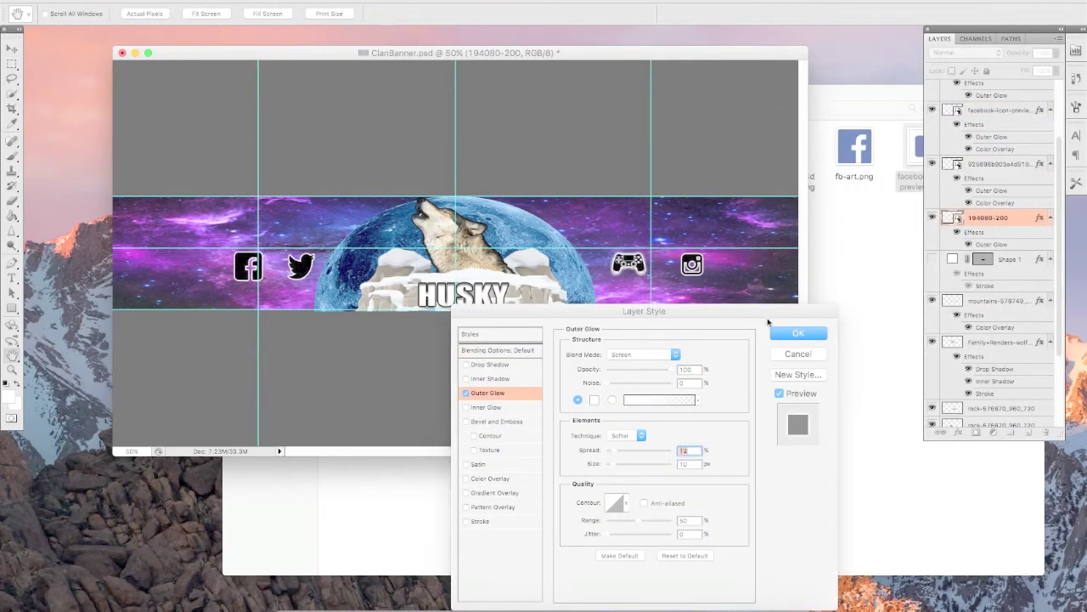
click(798, 333)
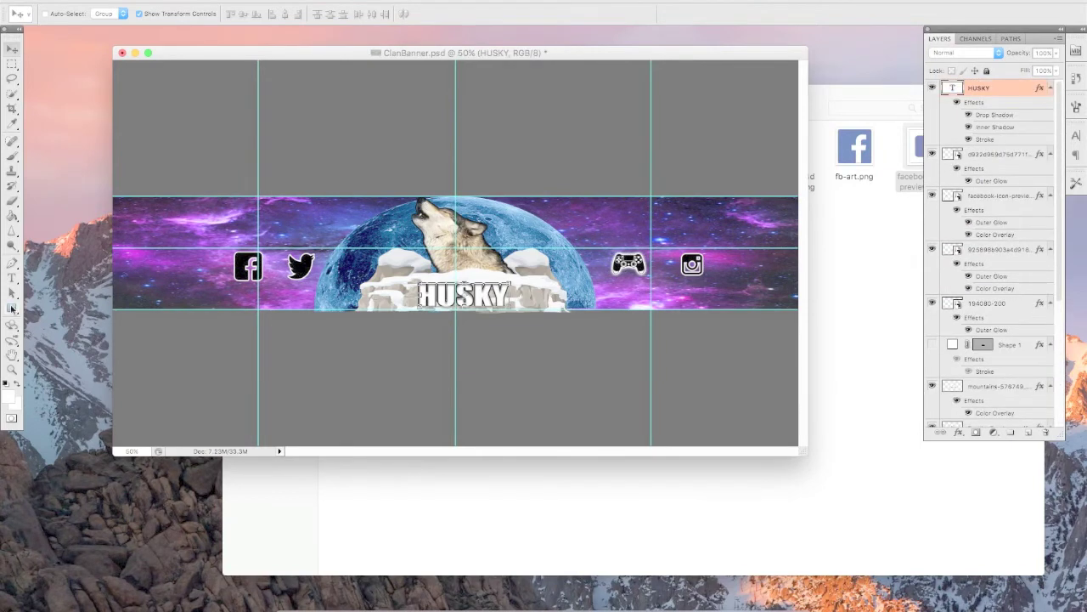
Bring Shape 1 to the top and give it a stroke outline with empty fill.
click(11, 306)
drag(1009, 344, 1002, 85)
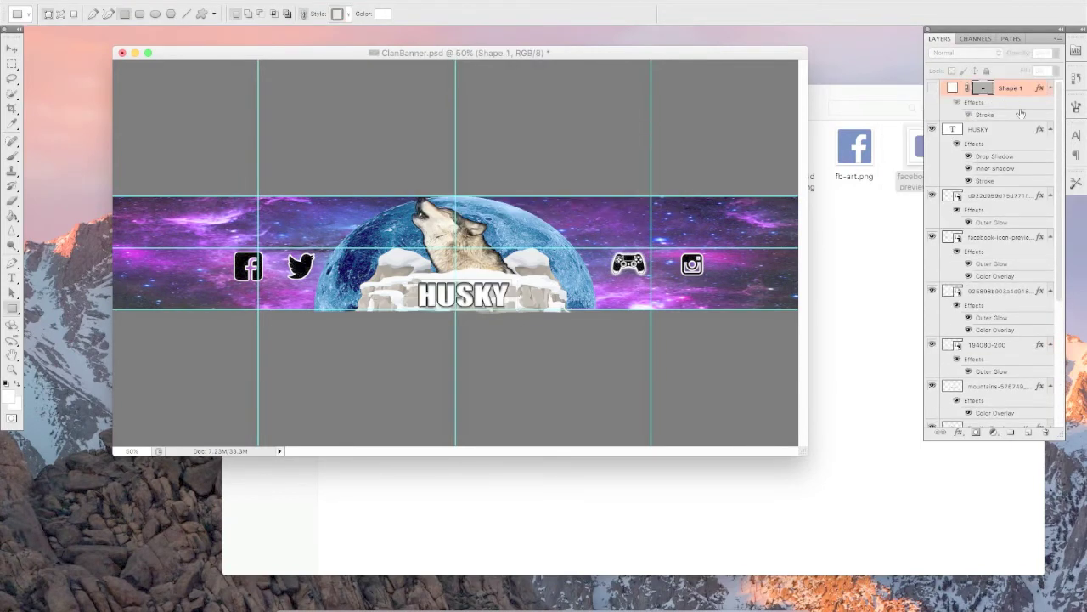
key(ctrl+1)
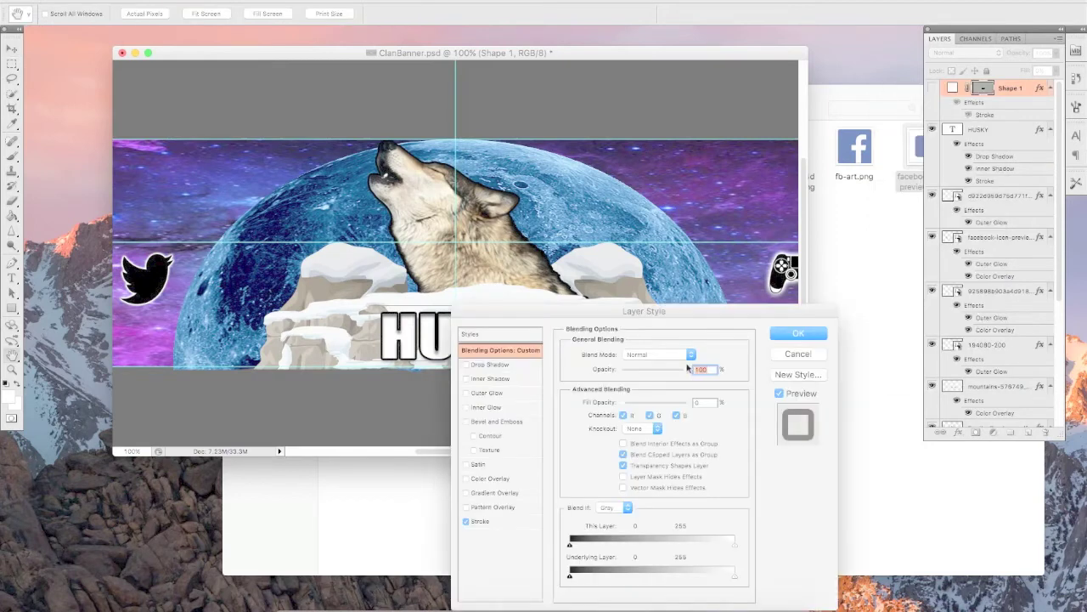
click(481, 521)
key(Return)
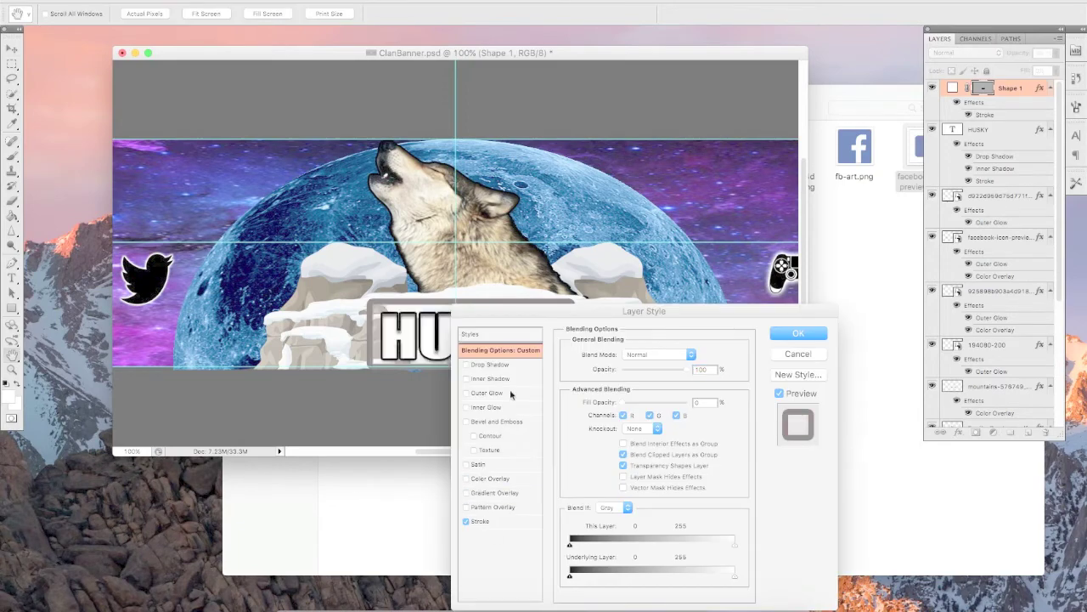
Add a white Color Overlay at 50 to the box.
click(484, 478)
click(695, 354)
key(Return)
key(Return)
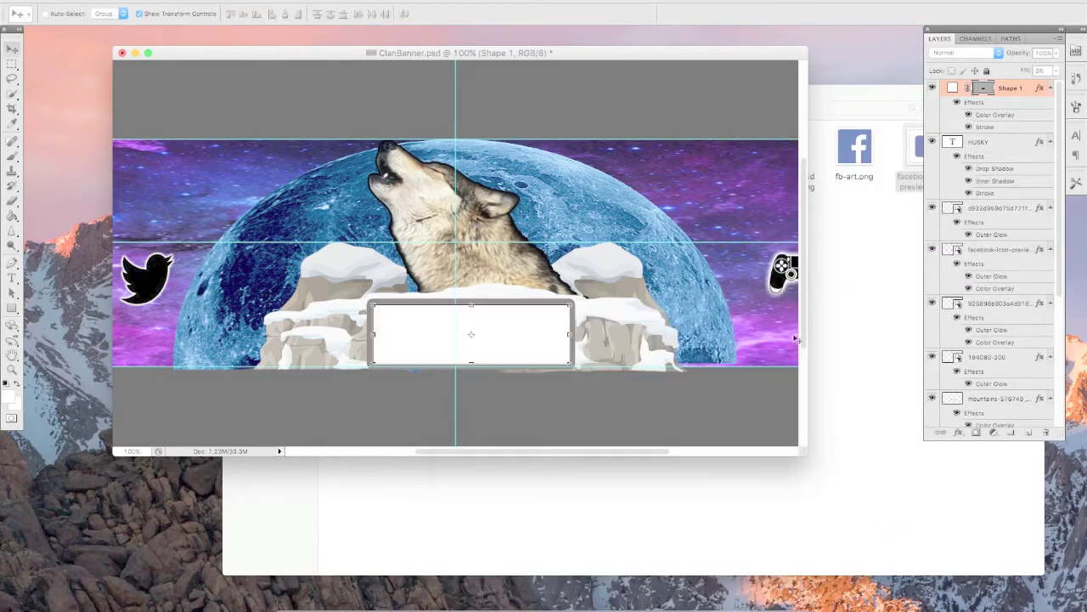
text(50)
key(Return)
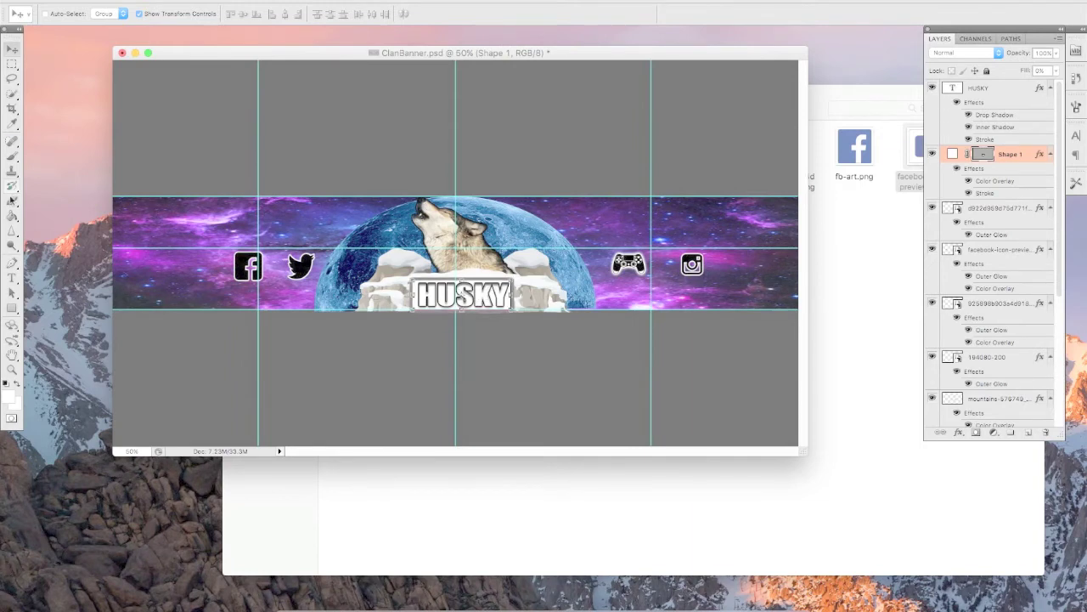
Move the box beneath the HUSKY text layer, then select the HUSKY text.
key(b)
click(410, 315)
key(Return)
key(v)
key(alt+bracketright)
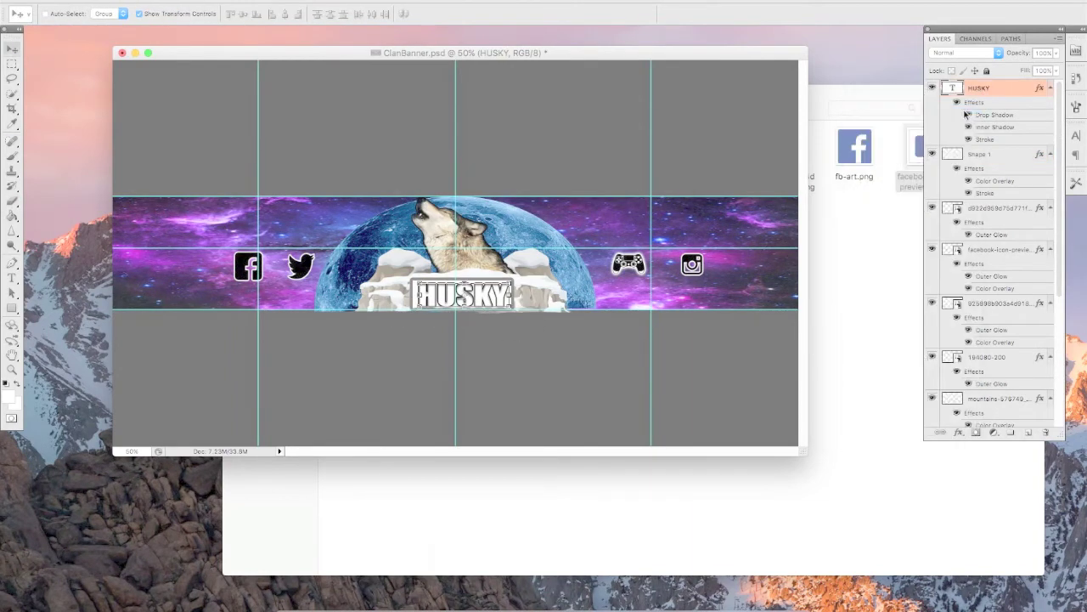
Try a colour overlay on the HUSKY text, discard it, and review the box's overlay.
double_click(965, 115)
click(548, 407)
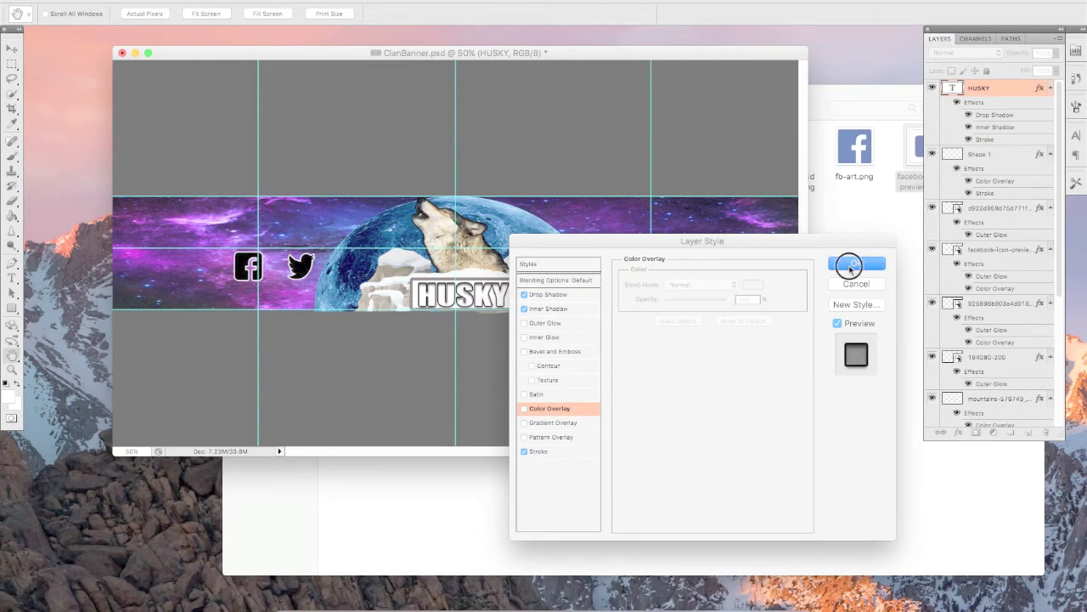
click(856, 263)
key(alt+bracketleft)
double_click(1002, 154)
click(556, 409)
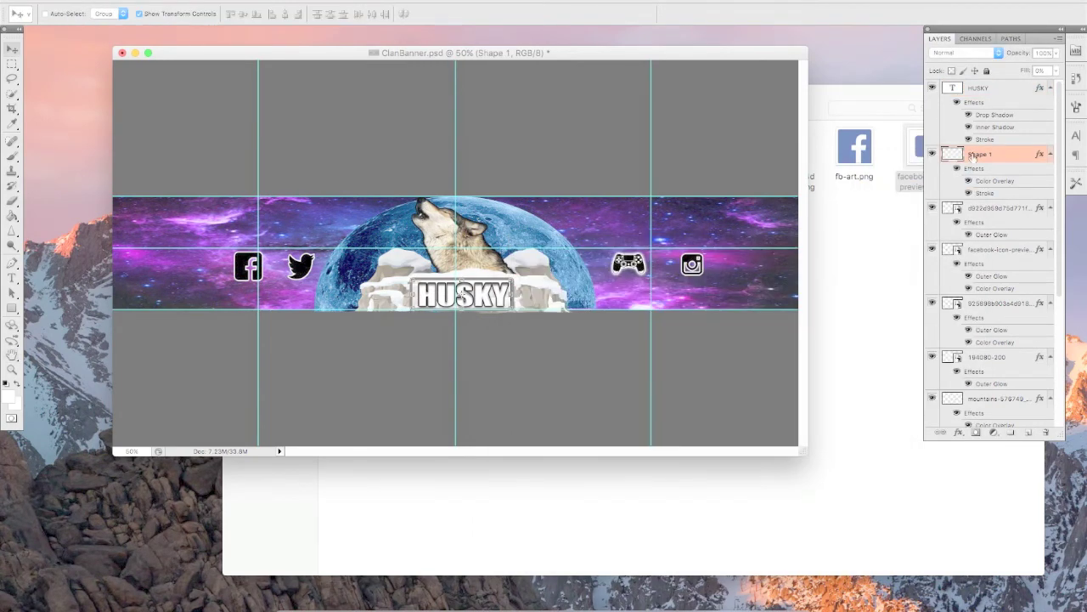
Shift the Instagram icon slightly left with a free transform.
key(alt+bracketright)
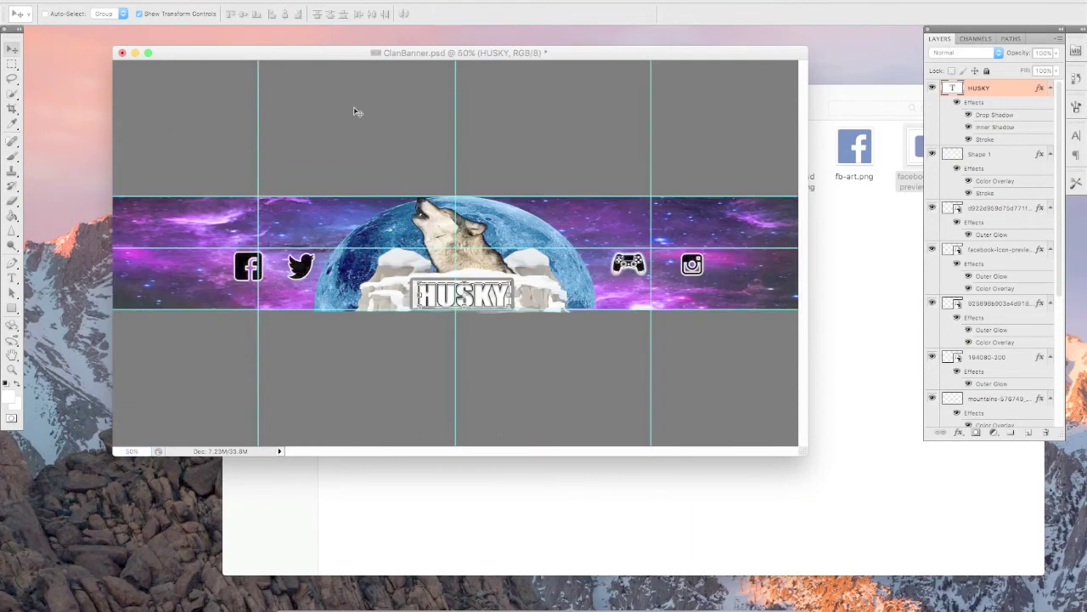
click(981, 357)
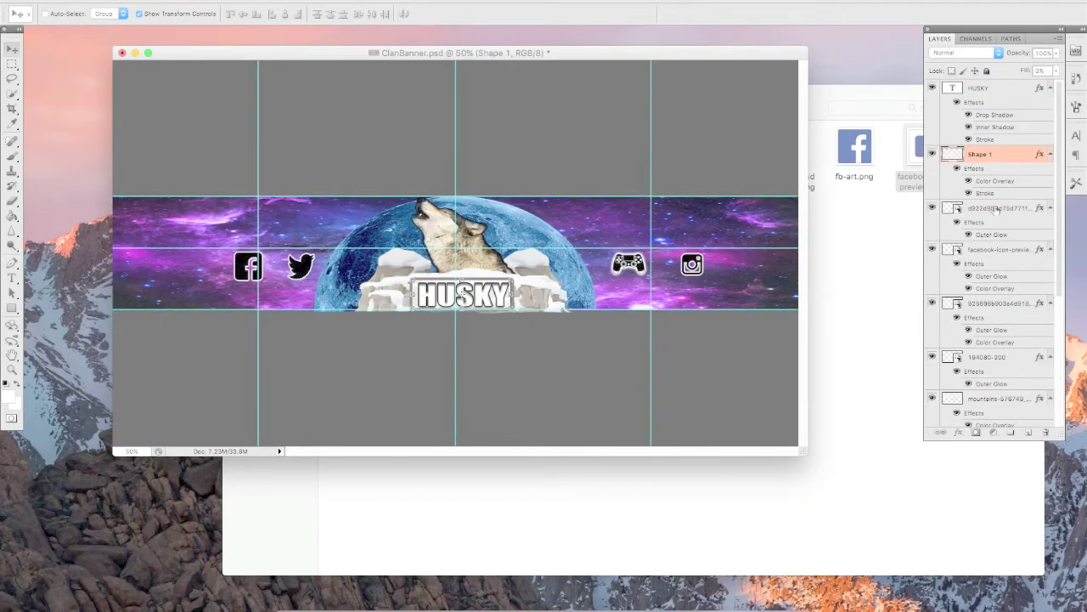
click(988, 209)
key(ctrl+t)
drag(692, 264, 671, 262)
Apply the Instagram icon's move and nudge the controller icon left.
key(v)
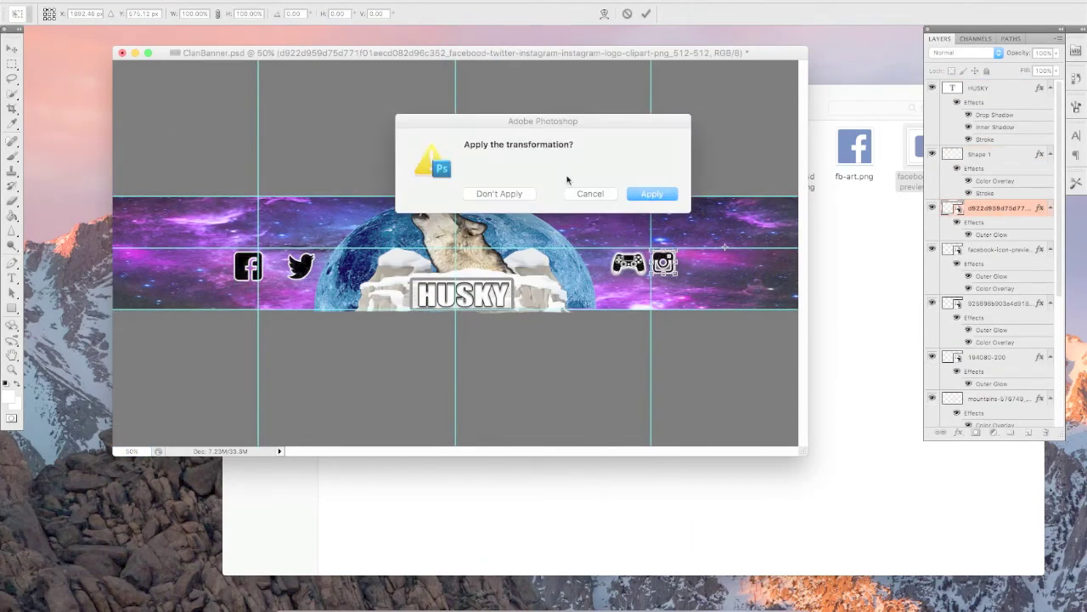
click(631, 194)
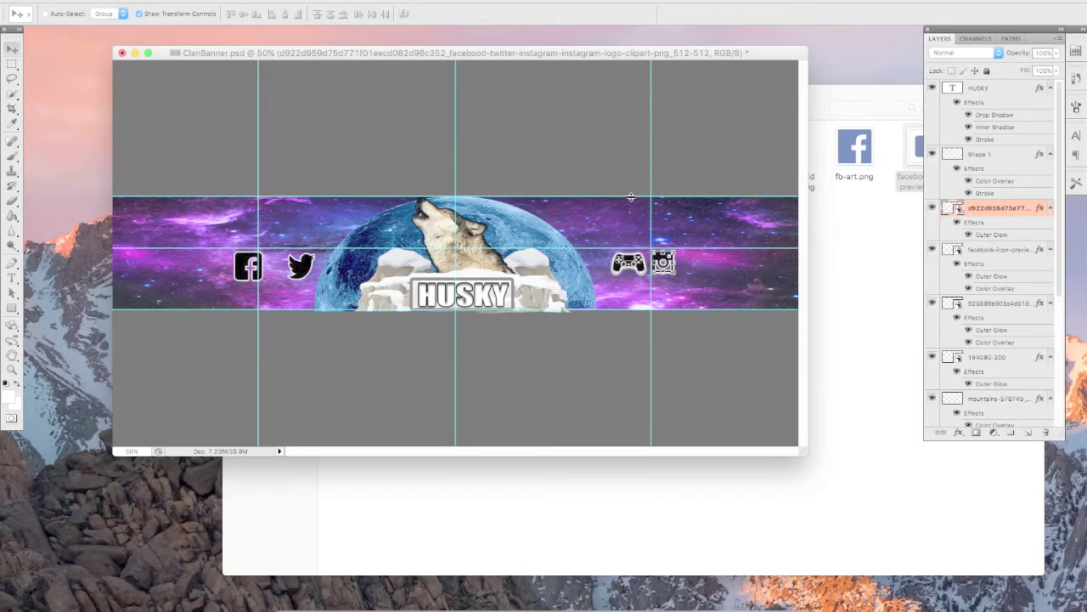
key(alt+bracketleft)
key(alt+bracketleft)
key(alt+bracketleft)
key(ctrl+t)
key(shift+Left)
key(shift+Left)
key(shift+Left)
key(Return)
Nudge the Instagram icon right and apply its new position.
key(alt+bracketright)
key(alt+bracketright)
key(alt+bracketright)
key(ctrl+t)
key(shift+Right)
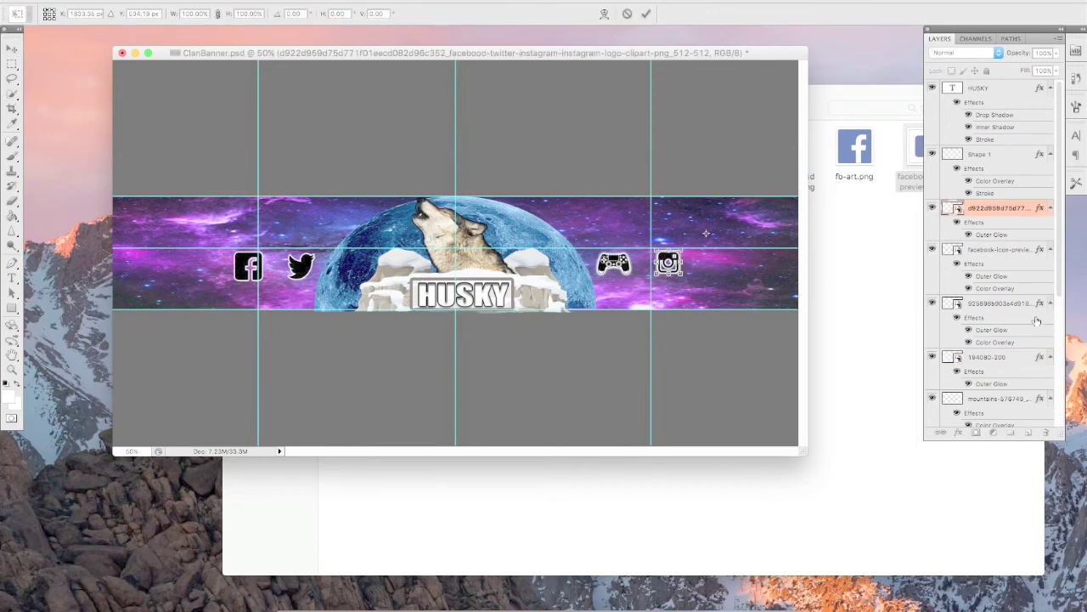
key(Return)
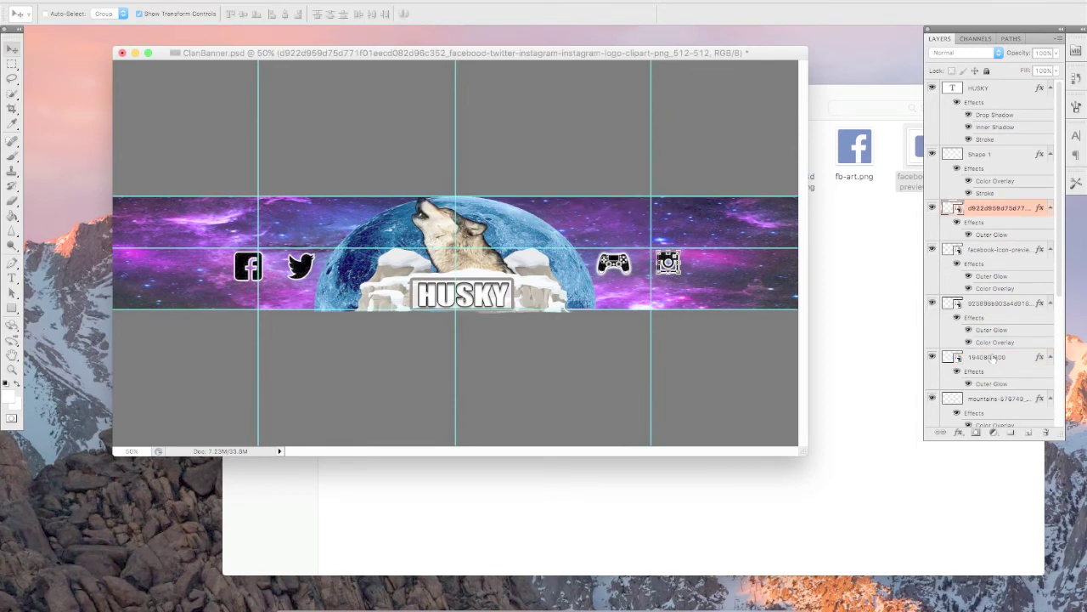
ctrl+click(407, 240)
click(102, 0)
Save the banner as Husky.psd in the Husky folder.
click(170, 173)
text(Husky)
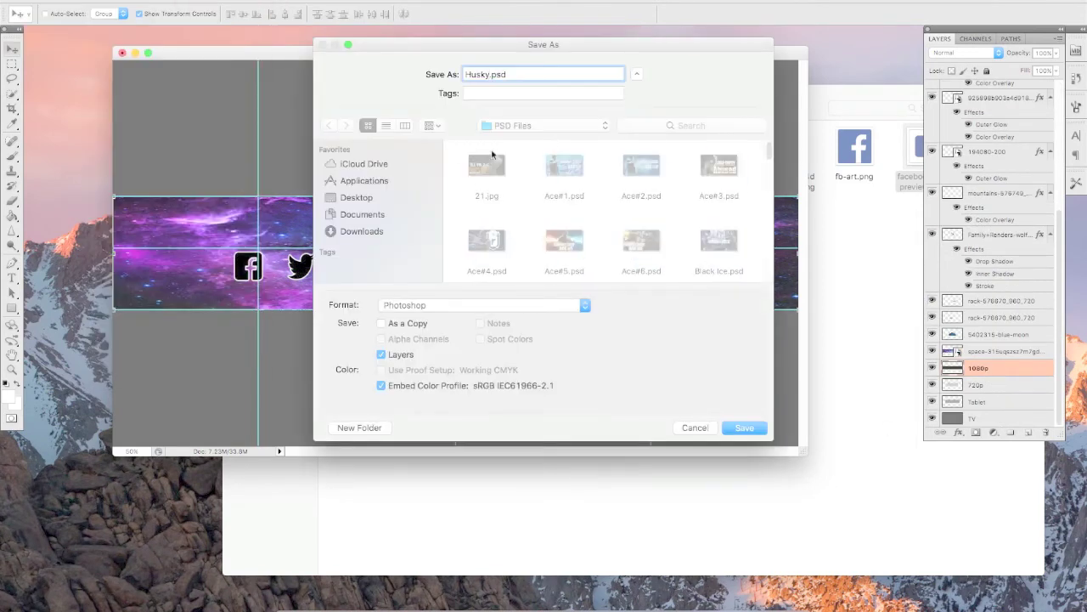
double_click(499, 200)
click(745, 427)
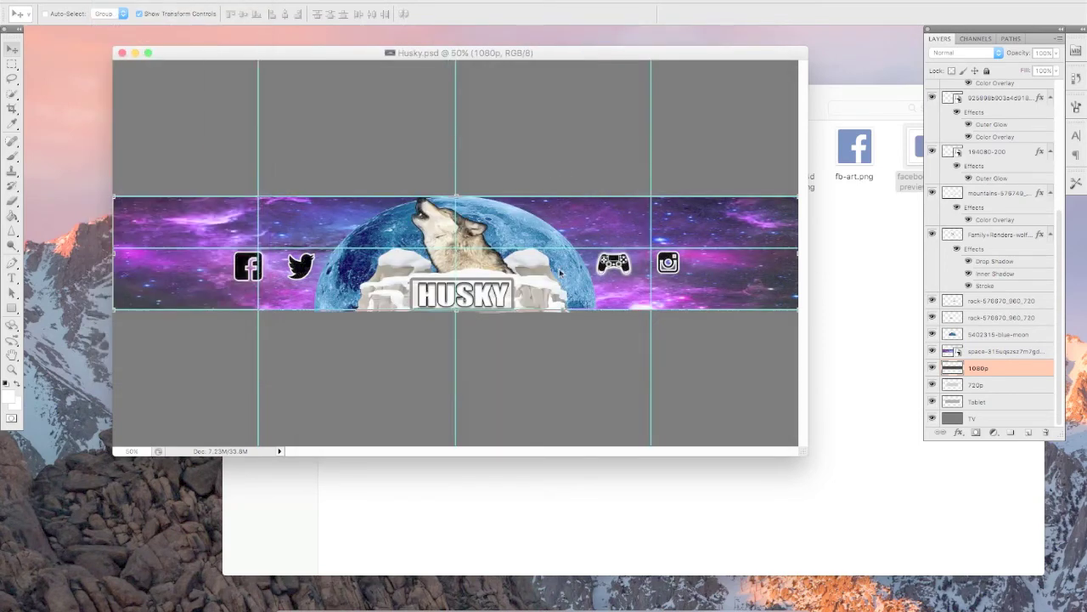
Save a JPEG copy as Husky.jpg and open it for viewing.
key(ctrl+shift+s)
click(539, 305)
click(509, 423)
click(744, 430)
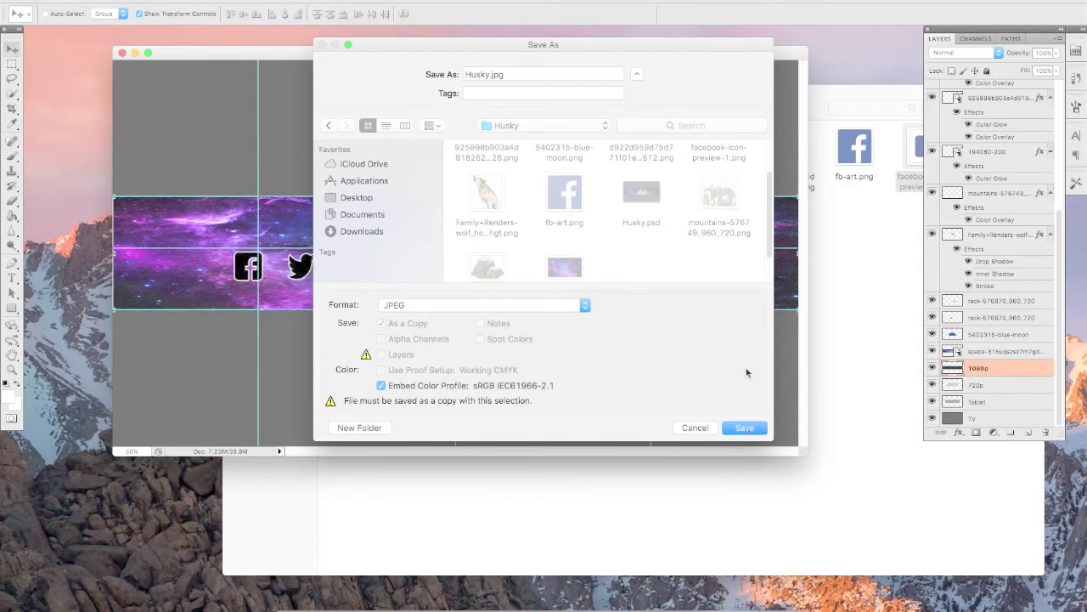
key(super+h)
key(super+o)
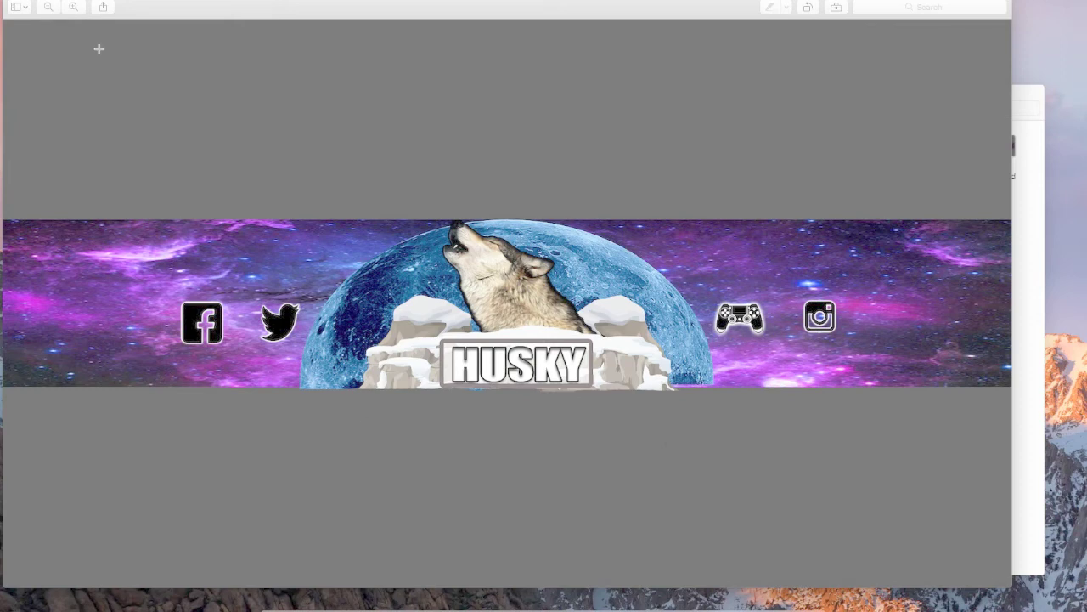
drag(101, 3, 142, 6)
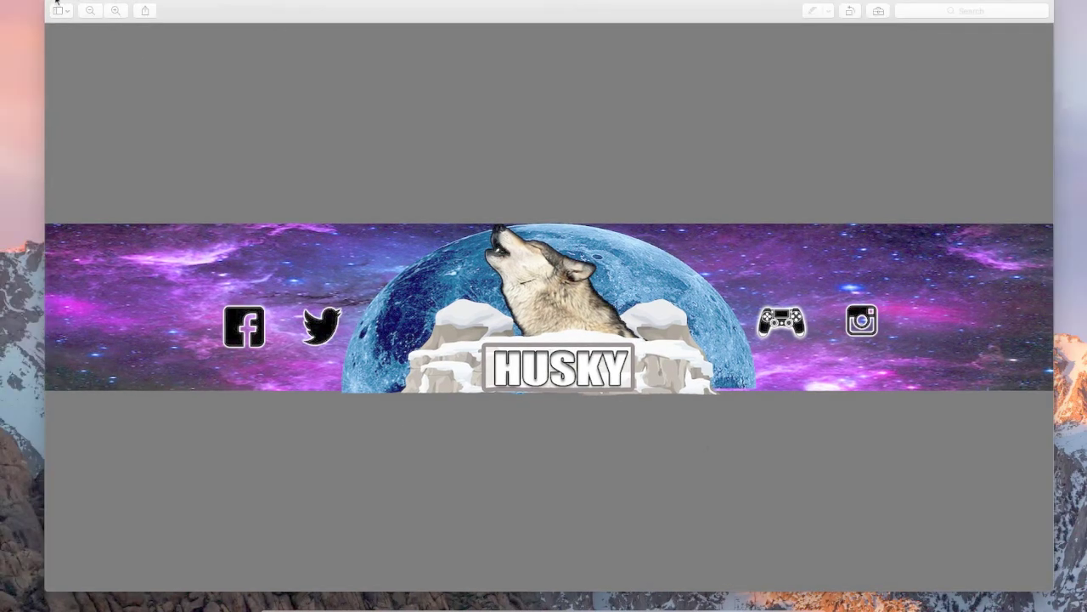